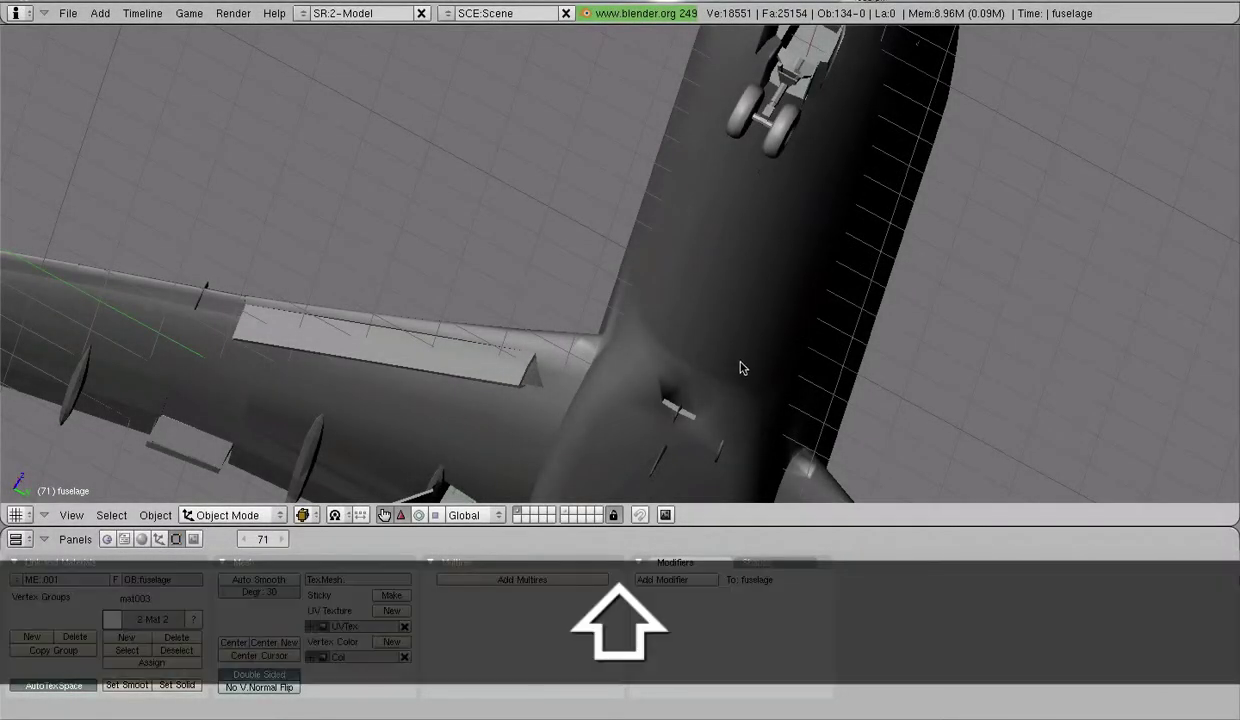
# Examine the recessed intake and the blade antennas on the fuselage belly between the wing roots.
pyautogui.keyDown('shift'); pyautogui.moveTo(741, 366); pyautogui.dragTo(736, 213, button='middle'); pyautogui.keyUp('shift')
pyautogui.scroll(-5, 676, 252)
pyautogui.moveTo(683, 270); pyautogui.dragTo(362, 210, button='middle')
pyautogui.moveTo(535, 296); pyautogui.dragTo(689, 159, button='middle')
pyautogui.scroll(8, 621, 215)
pyautogui.moveTo(621, 219); pyautogui.dragTo(655, 358, button='middle')
pyautogui.scroll(4, 706, 257)
pyautogui.moveTo(711, 246); pyautogui.dragTo(804, 300, button='middle')
pyautogui.moveTo(683, 337); pyautogui.dragTo(700, 305, button='middle')
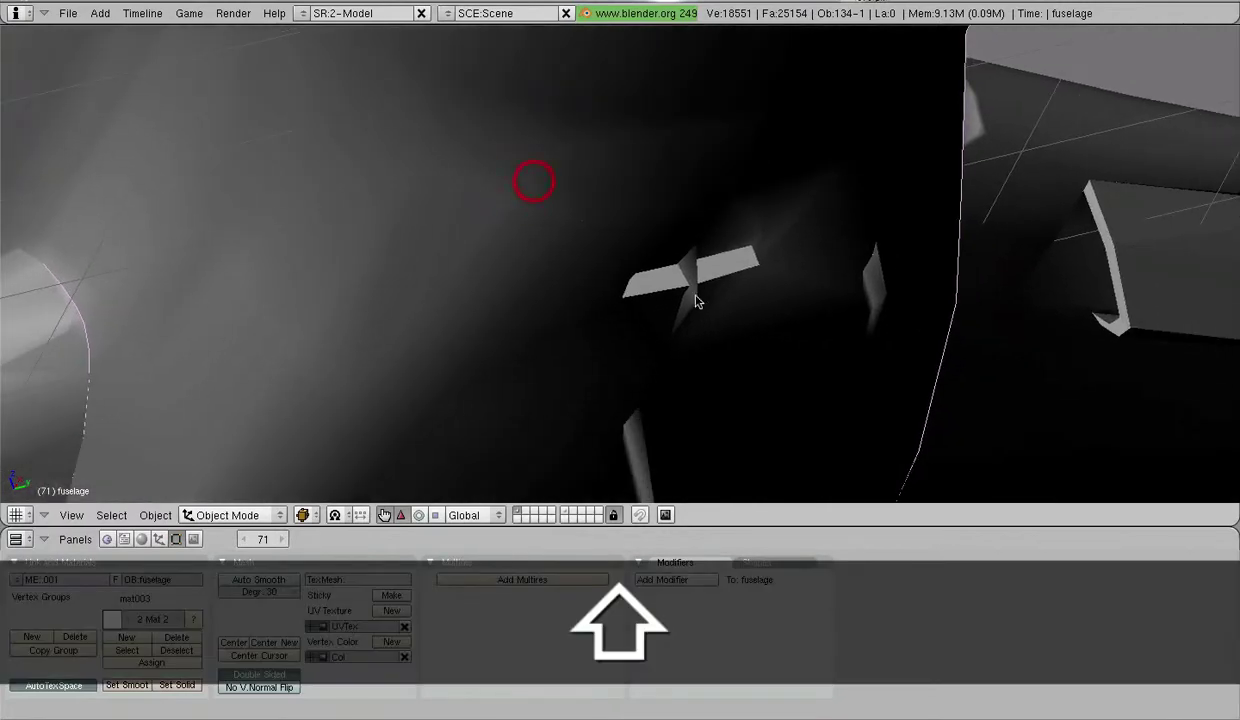
pyautogui.scroll(-5, 690, 267)
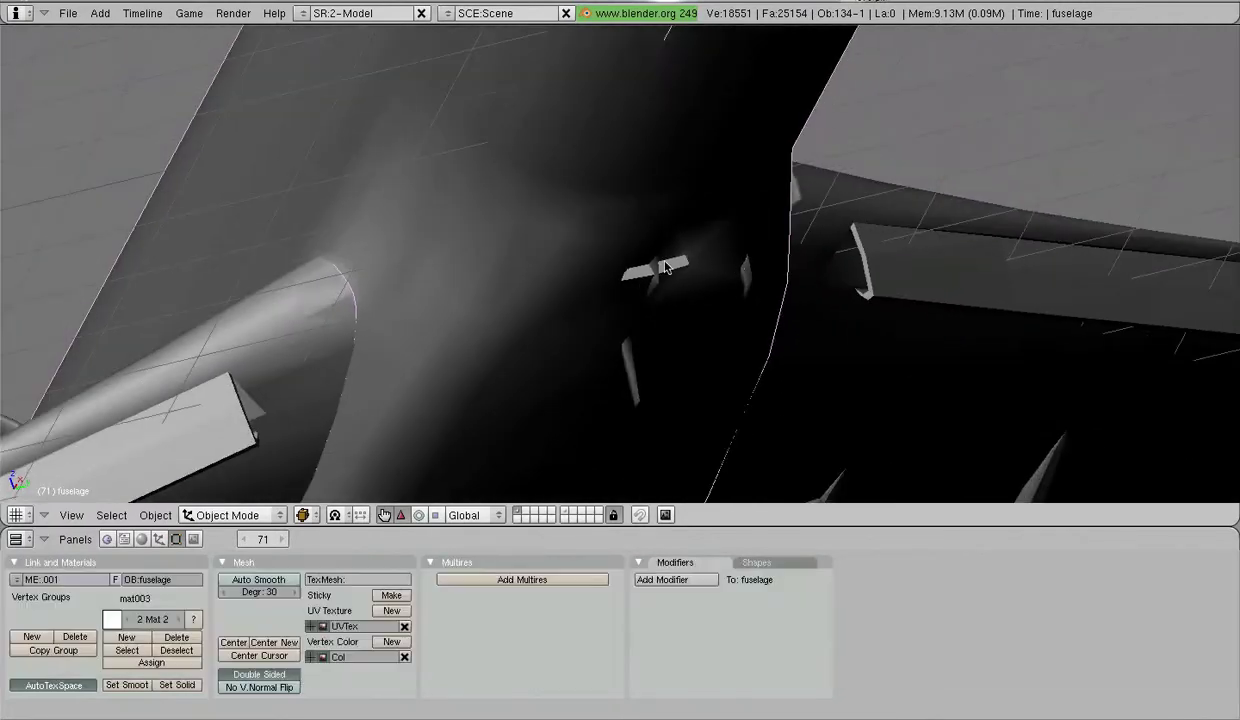
pyautogui.moveTo(648, 271); pyautogui.dragTo(698, 422, button='middle')
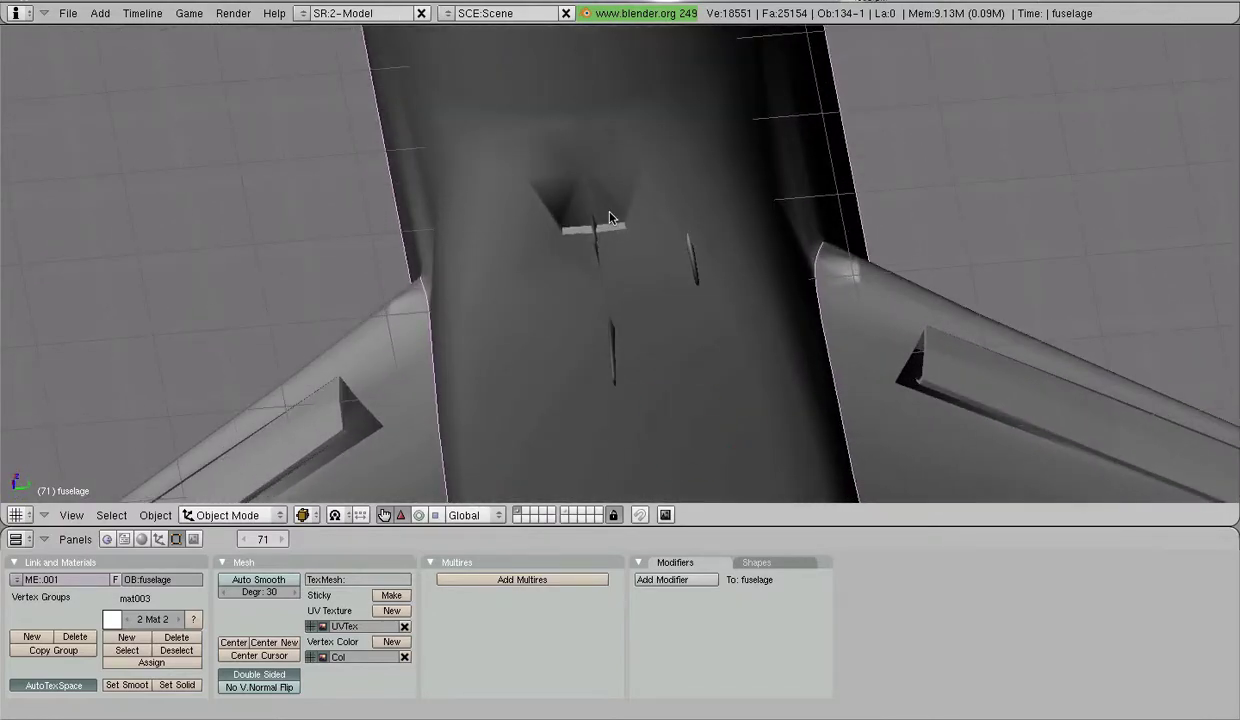
# Open the fuselage mesh for editing in face-select mode and clear the selection.
pyautogui.press('Tab')
pyautogui.moveTo(632, 230); pyautogui.dragTo(651, 140, button='middle')
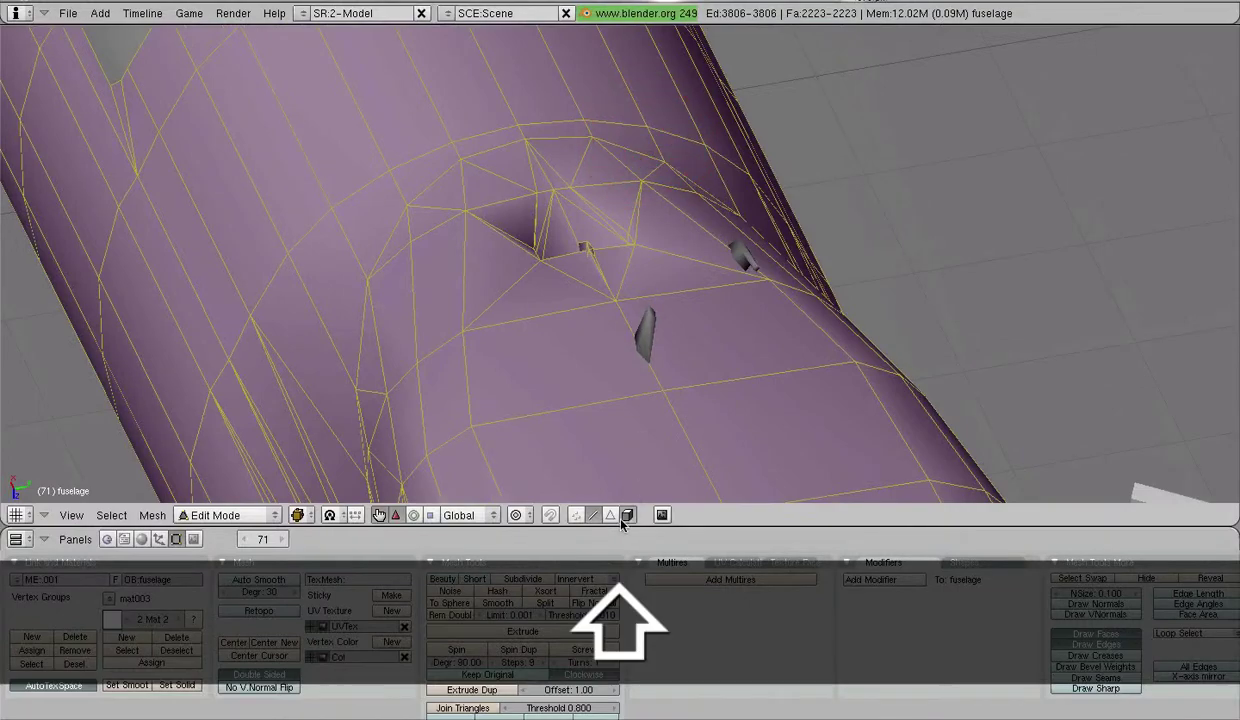
pyautogui.scroll(2, 627, 278)
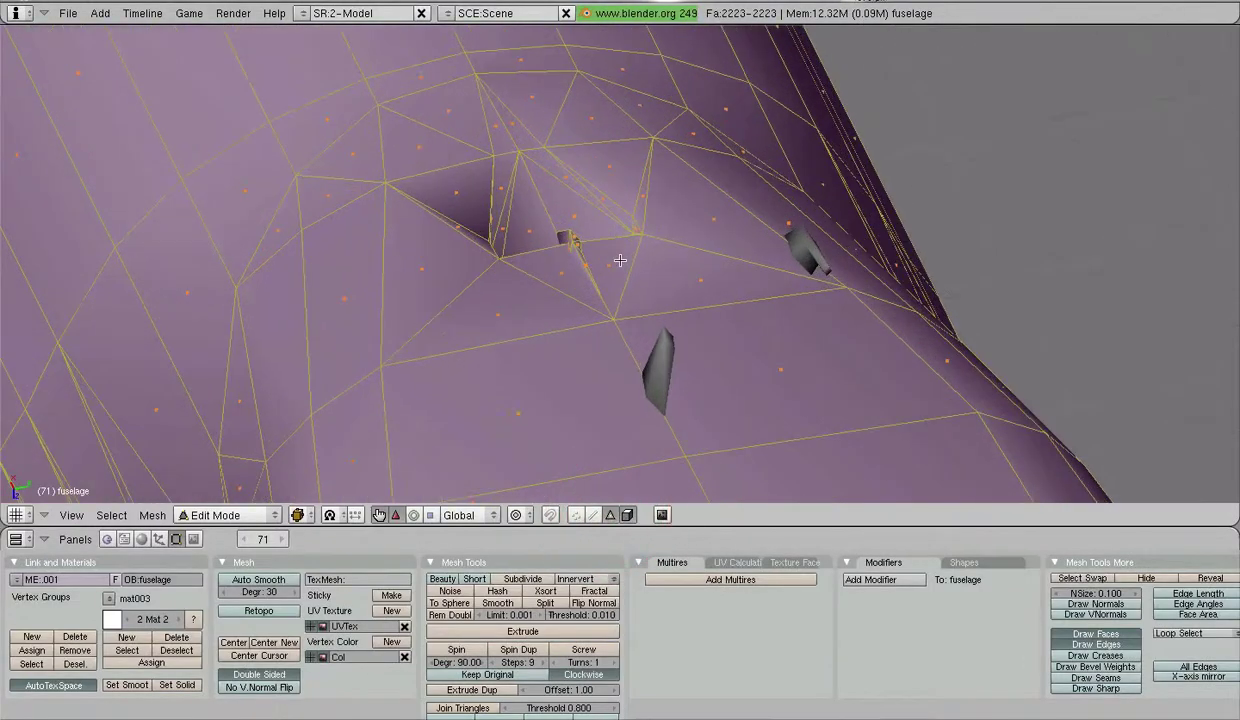
pyautogui.press('a')
pyautogui.moveTo(661, 280); pyautogui.dragTo(554, 280, button='middle')
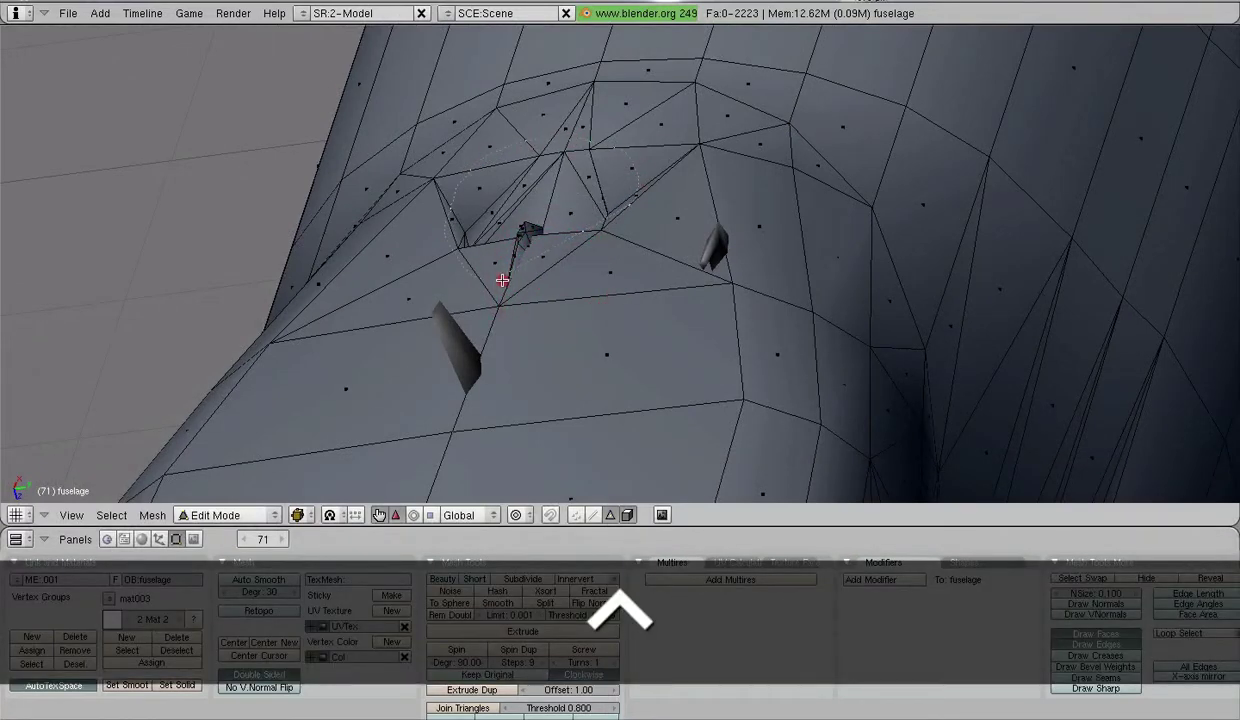
# Select the faces forming the recessed belly intake, adjusting the selection face by face, and separate them from the fuselage.
pyautogui.keyDown('ctrl'); pyautogui.moveTo(506, 280); pyautogui.dragTo(508, 278); pyautogui.keyUp('ctrl')
pyautogui.moveTo(508, 278); pyautogui.dragTo(540, 306, button='middle')
pyautogui.keyDown('shift'); pyautogui.rightClick(431, 318); pyautogui.keyUp('shift')
pyautogui.keyDown('shift'); pyautogui.rightClick(418, 280); pyautogui.keyUp('shift')
pyautogui.keyDown('shift'); pyautogui.rightClick(417, 277); pyautogui.keyUp('shift')
pyautogui.keyDown('shift'); pyautogui.rightClick(689, 225); pyautogui.keyUp('shift')
pyautogui.keyDown('shift'); pyautogui.rightClick(617, 110); pyautogui.keyUp('shift')
pyautogui.keyDown('shift'); pyautogui.rightClick(580, 92); pyautogui.keyUp('shift')
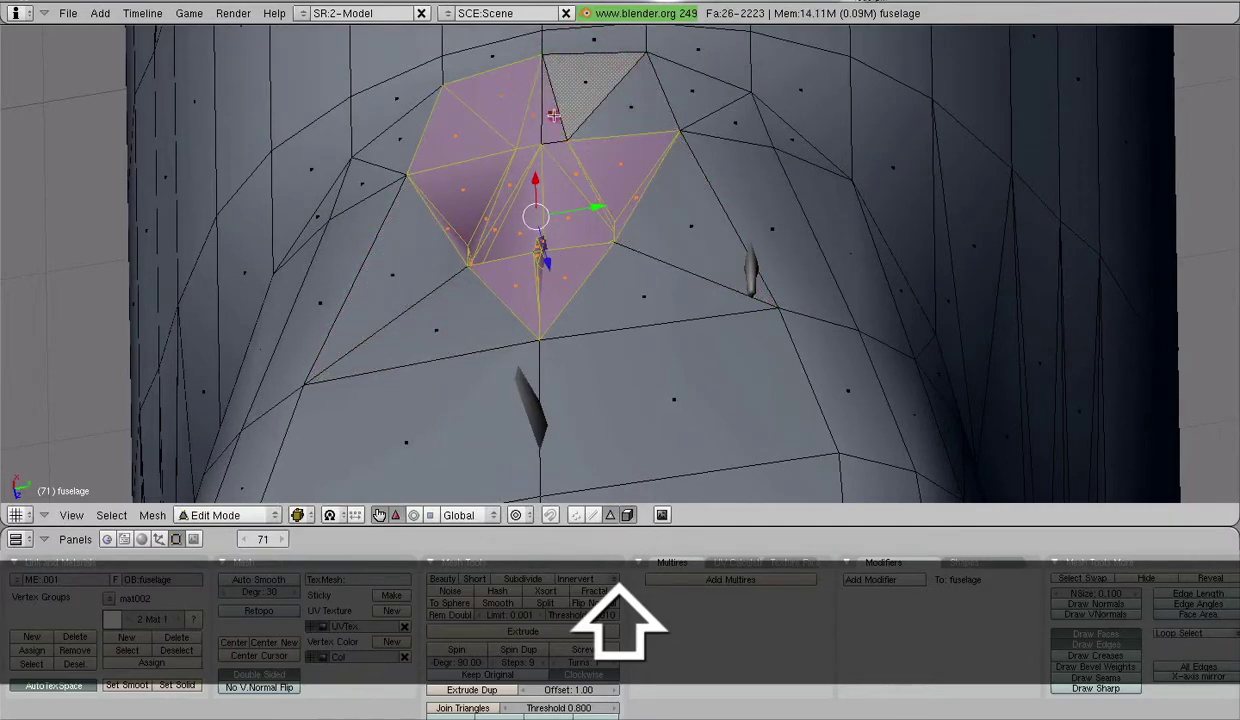
pyautogui.moveTo(473, 204); pyautogui.dragTo(739, 374, button='middle')
pyautogui.press('p')
# Select the leftover thin fin and ledge faces inside the belly opening and separate them from the fuselage.
pyautogui.scroll(2, 739, 374)
pyautogui.moveTo(611, 338); pyautogui.dragTo(623, 375, button='middle')
pyautogui.moveTo(659, 341)
pyautogui.keyDown('ctrl'); pyautogui.mouseDown()
pyautogui.moveTo(617, 421)
pyautogui.moveTo(552, 412)
pyautogui.mouseUp(); pyautogui.keyUp('ctrl')
pyautogui.moveTo(552, 412); pyautogui.dragTo(597, 458, button='middle')
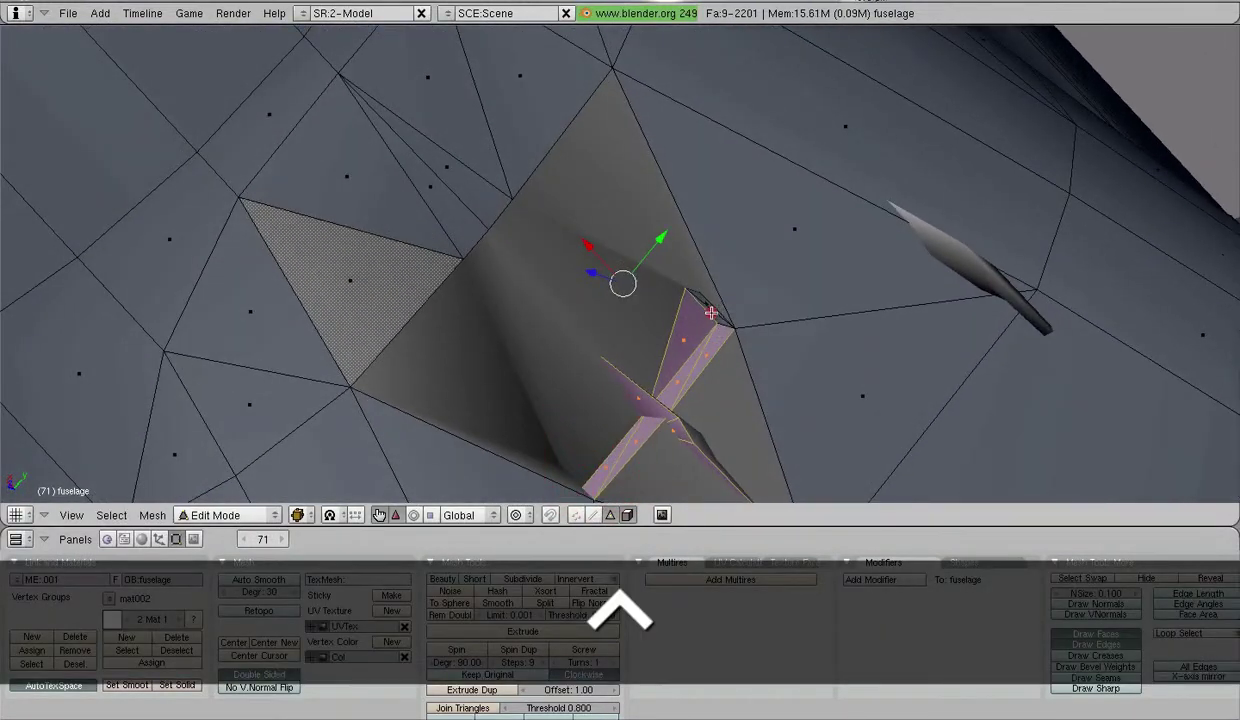
pyautogui.moveTo(662, 326); pyautogui.dragTo(518, 105, button='middle')
pyautogui.press('p')
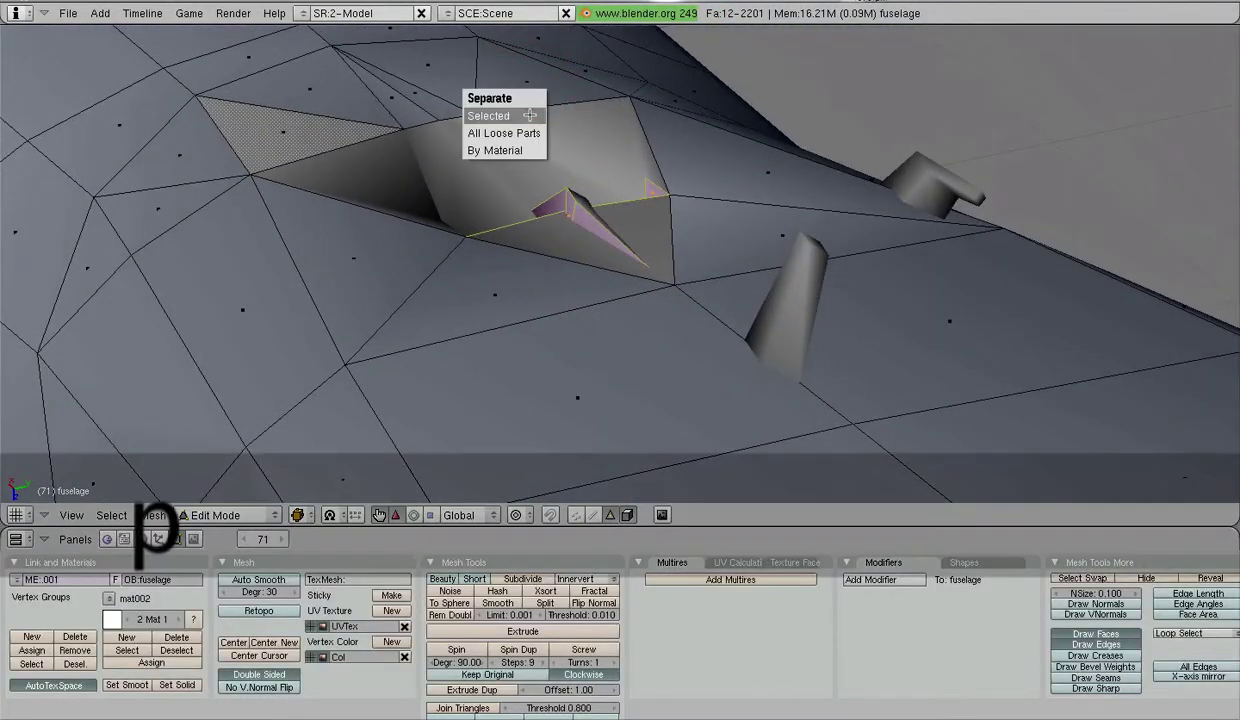
pyautogui.click(530, 115)
# Join the two separated intake pieces into one object.
pyautogui.press('Tab')
pyautogui.rightClick(576, 211)
pyautogui.rightClick(600, 170)
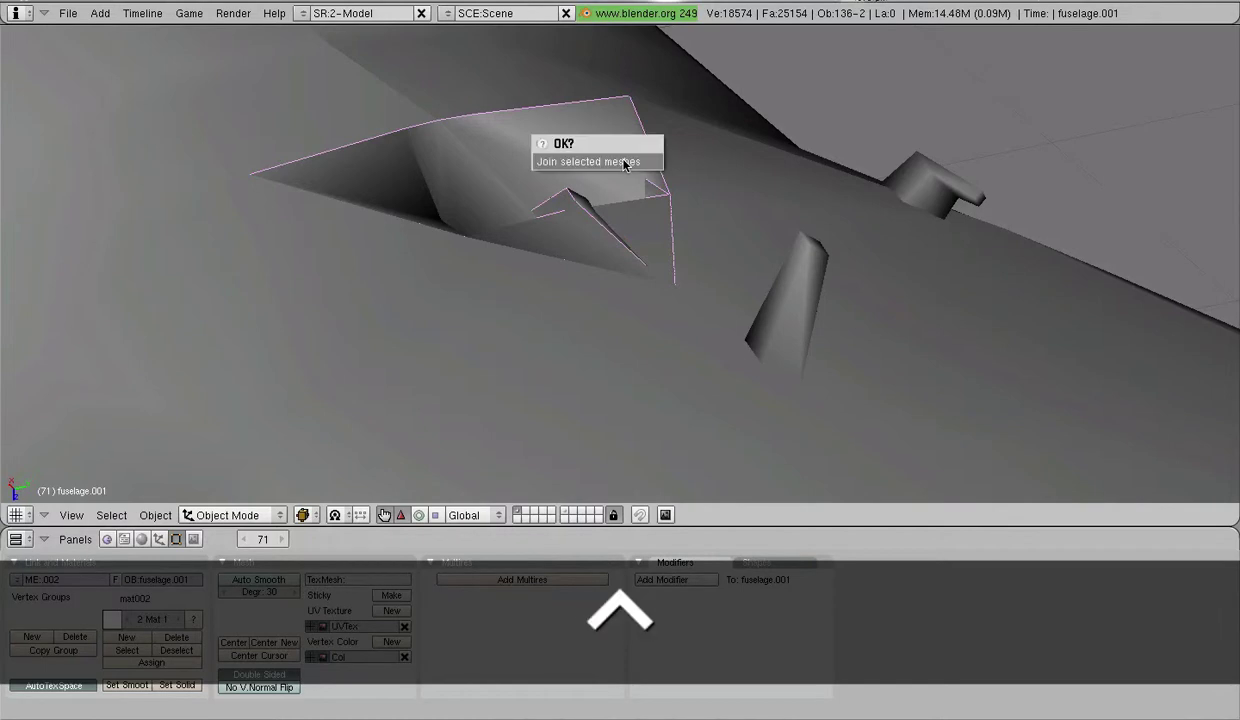
# Isolate the joined intake mesh in local view to check its faces, then restore the full view with nothing selected.
pyautogui.press('Tab')
pyautogui.moveTo(449, 285); pyautogui.dragTo(797, 355, button='middle')
pyautogui.press('KP_Divide')
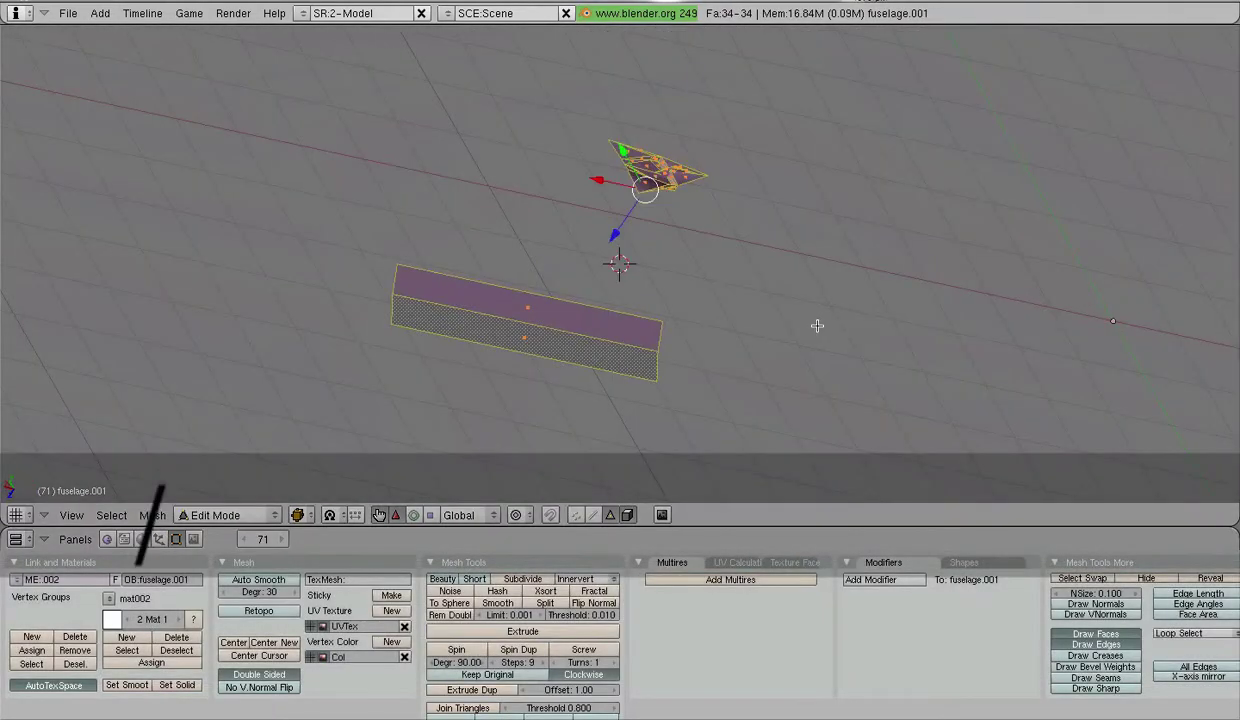
pyautogui.moveTo(681, 283); pyautogui.dragTo(613, 388, button='middle')
pyautogui.press('KP_Decimal')
pyautogui.press('a')
pyautogui.scroll(-5, 684, 363)
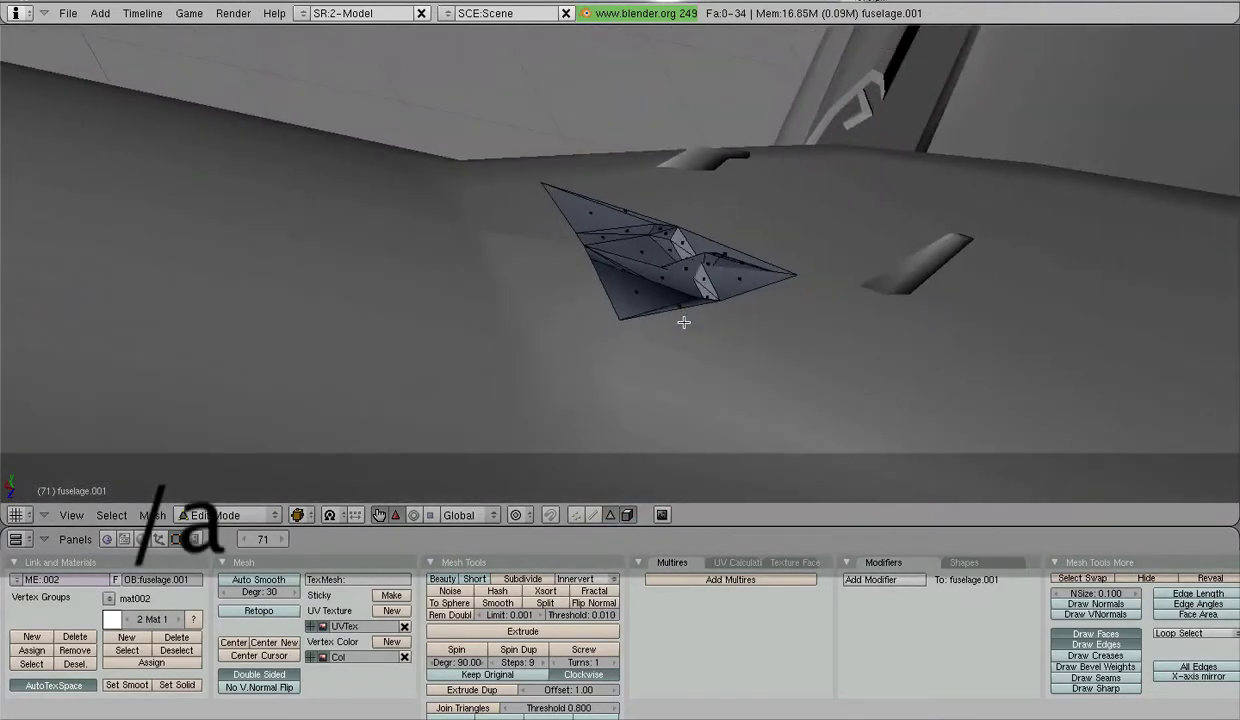
# Select the two stray fuselage side faces in the intake mesh and separate them from it.
pyautogui.moveTo(684, 363); pyautogui.dragTo(684, 8, button='middle')
pyautogui.moveTo(656, 305); pyautogui.dragTo(645, 128, button='middle')
pyautogui.rightClick(632, 66)
pyautogui.keyDown('shift'); pyautogui.rightClick(634, 36); pyautogui.keyUp('shift')
pyautogui.press('p')
pyautogui.click(641, 45)
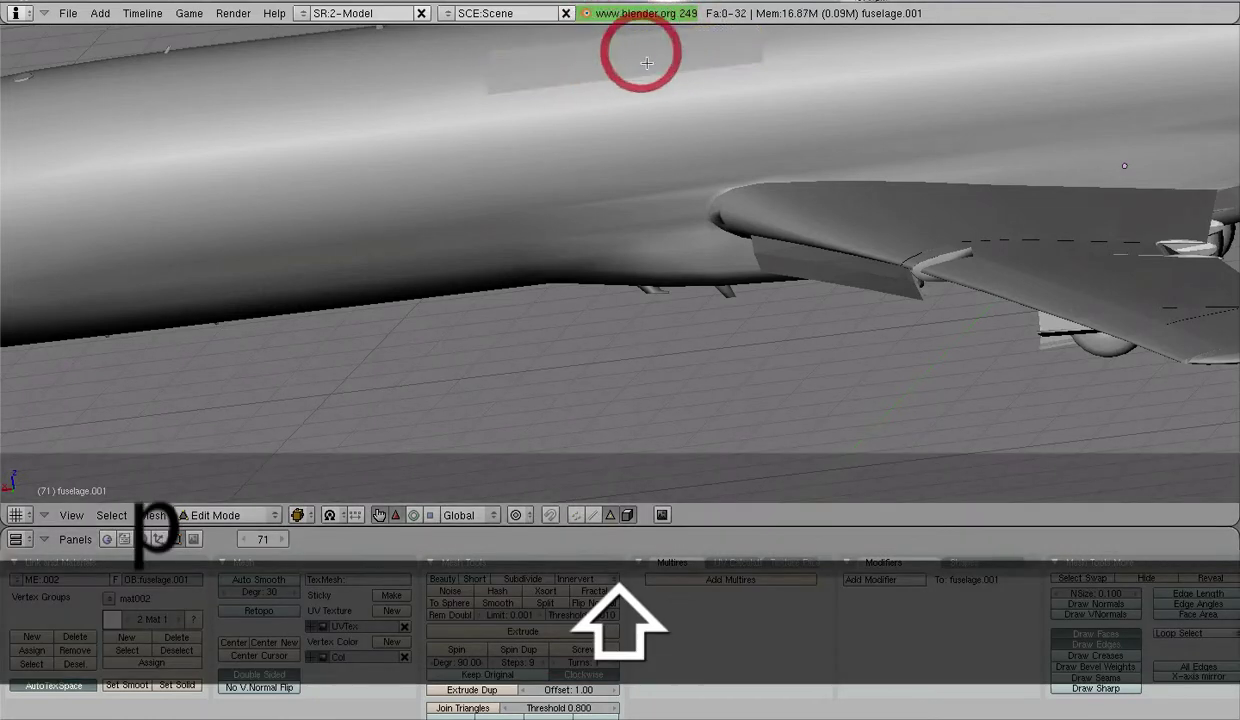
pyautogui.press('Tab')
# Fill the rectangular gap in the fuselage side with two new faces spanning its opposite edges.
pyautogui.keyDown('shift'); pyautogui.moveTo(631, 88); pyautogui.dragTo(622, 283, button='middle'); pyautogui.keyUp('shift')
pyautogui.rightClick(660, 268)
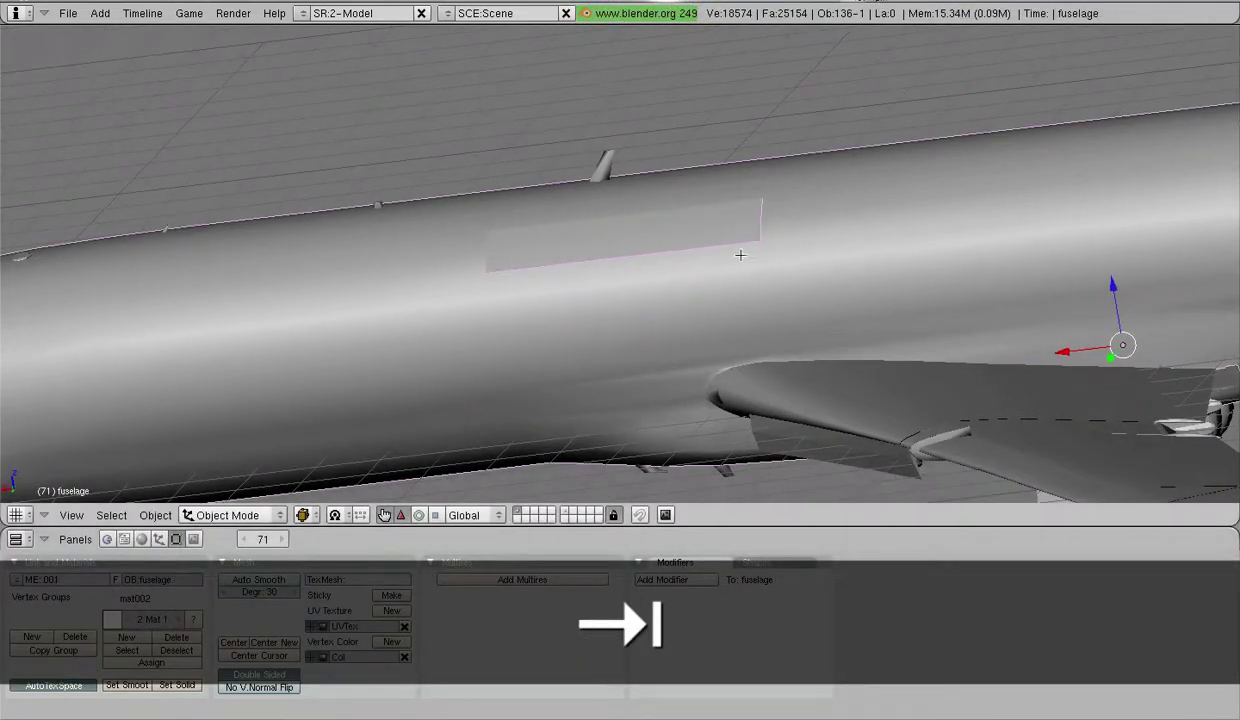
pyautogui.press('Tab')
pyautogui.keyDown('ctrl'); pyautogui.moveTo(580, 225); pyautogui.dragTo(558, 462, button='middle'); pyautogui.keyUp('ctrl')
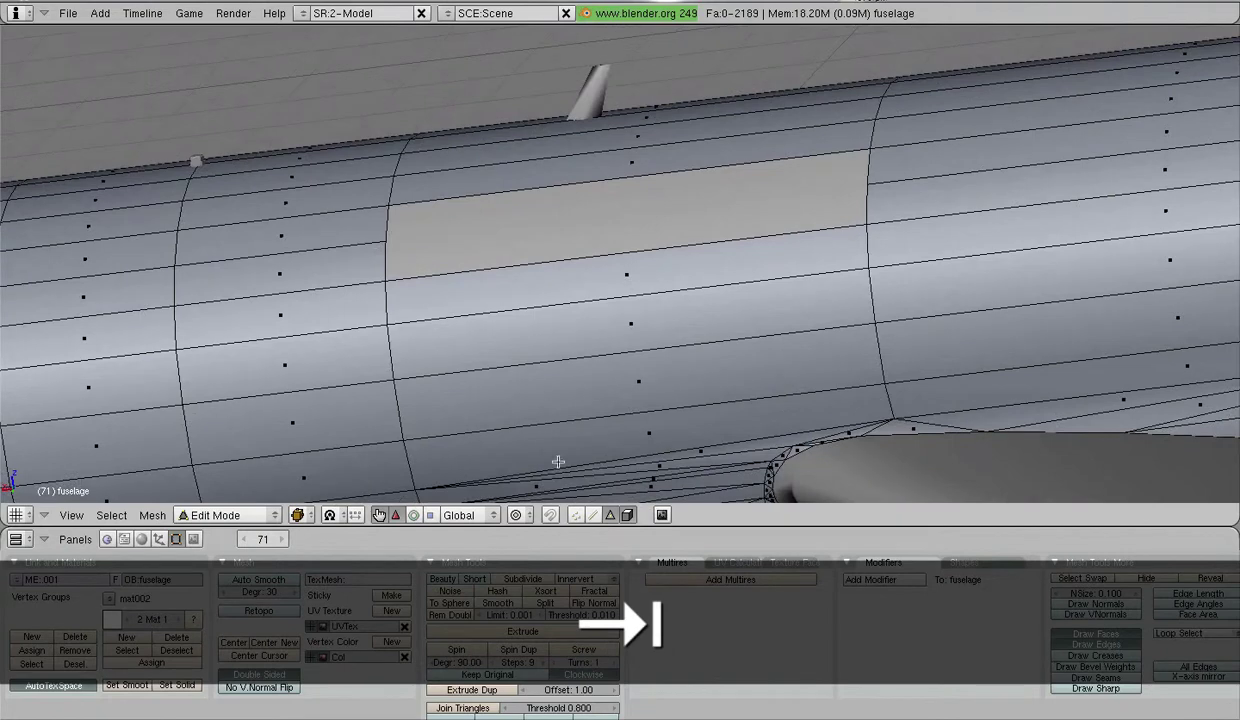
pyautogui.click(593, 515)
pyautogui.rightClick(391, 232)
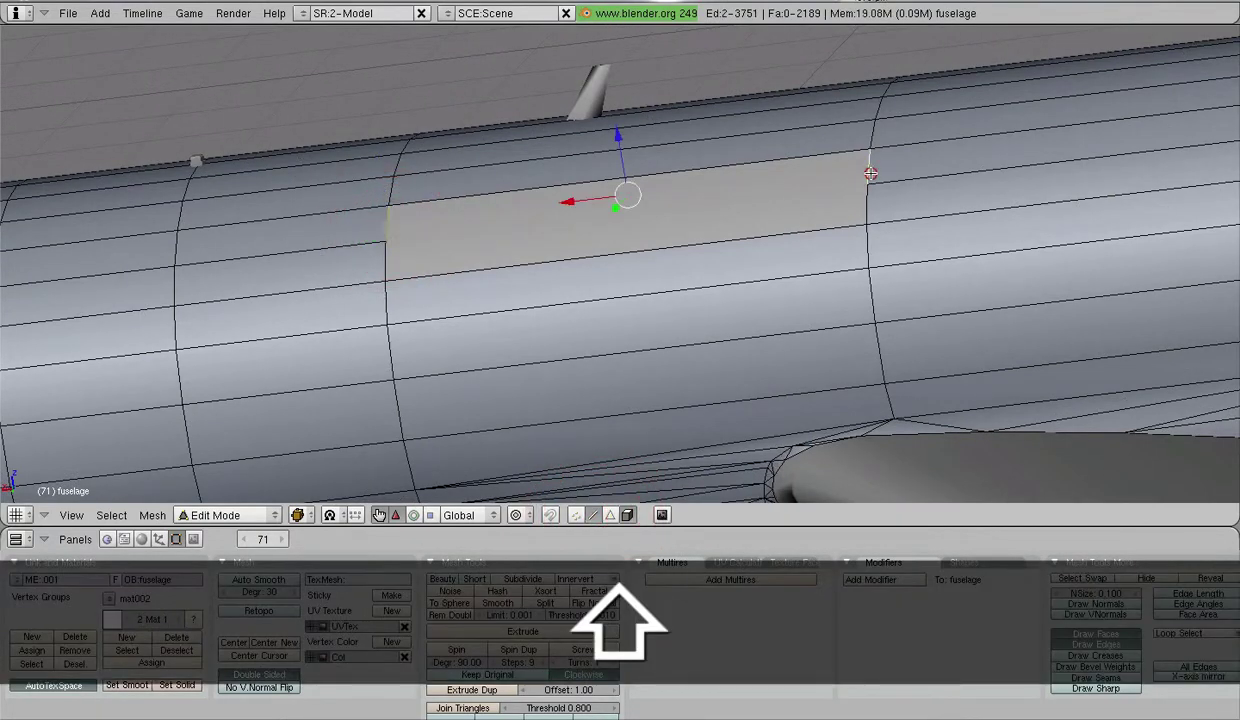
pyautogui.press('f')
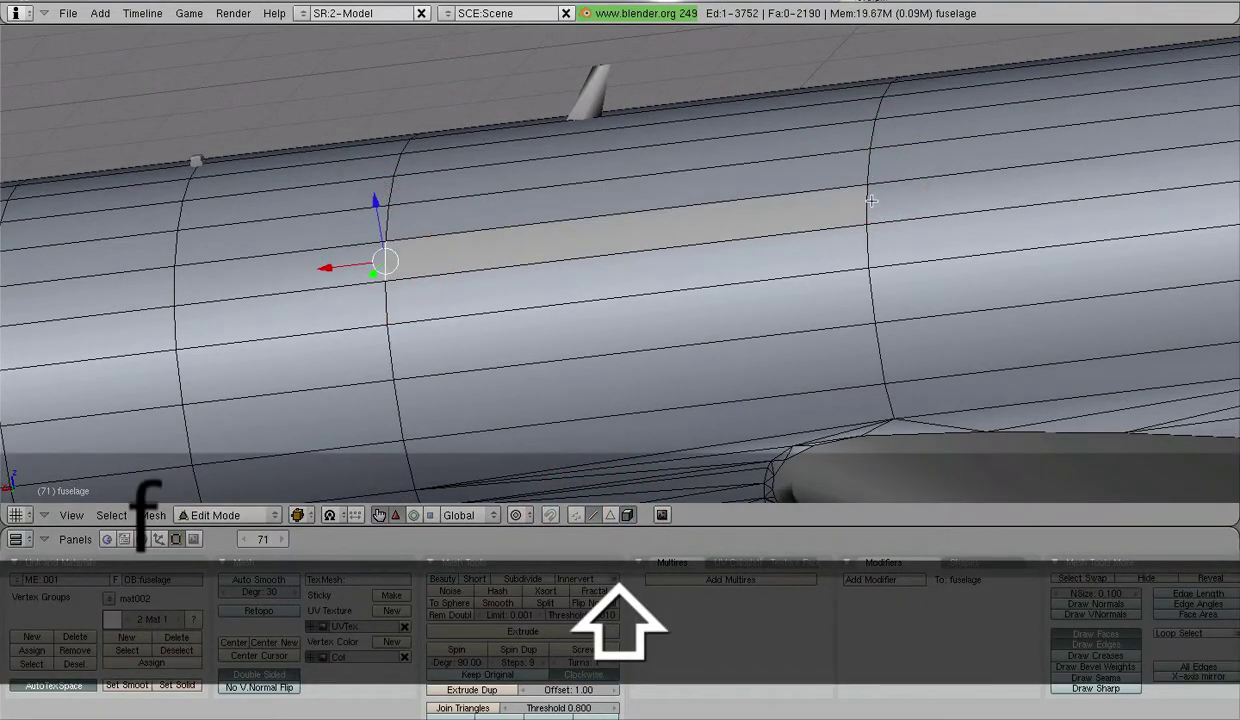
pyautogui.keyDown('shift'); pyautogui.rightClick(871, 201); pyautogui.keyUp('shift')
pyautogui.press('f')
pyautogui.press('Tab')
# Reopen the fuselage mesh in vertex-select mode at the triangular belly opening.
pyautogui.scroll(-5, 800, 257)
pyautogui.moveTo(800, 257)
pyautogui.mouseDown(button='middle')
pyautogui.moveTo(639, 332)
pyautogui.moveTo(709, 160)
pyautogui.moveTo(684, 44)
pyautogui.mouseUp(button='middle')
pyautogui.scroll(5, 624, 285)
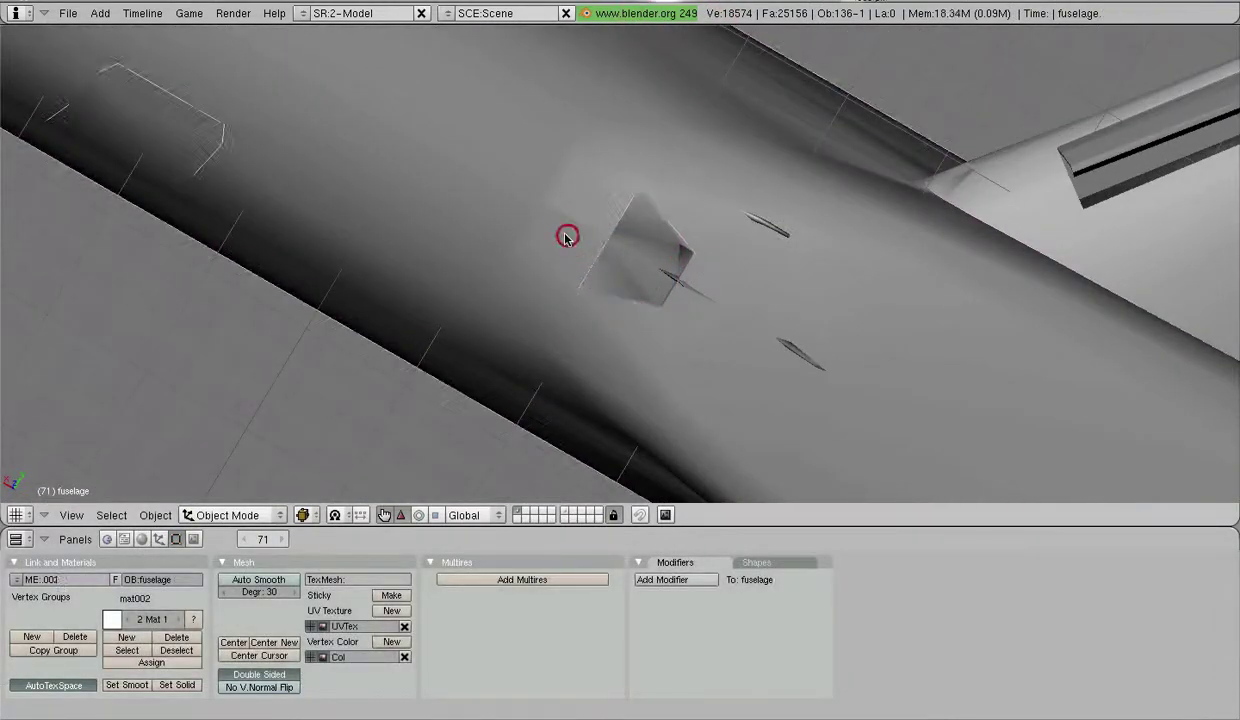
pyautogui.press('Tab')
pyautogui.press('Tab')
pyautogui.moveTo(670, 257); pyautogui.dragTo(555, 267, button='middle')
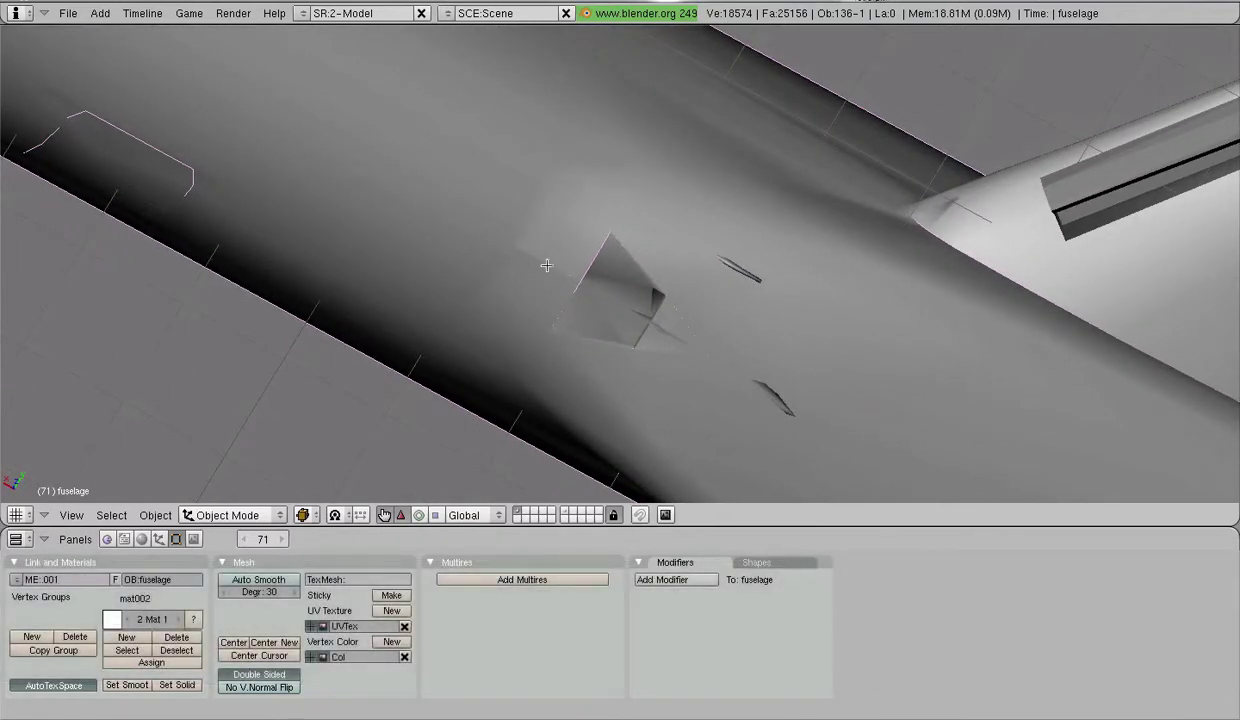
pyautogui.press('Tab')
pyautogui.scroll(2, 569, 286)
pyautogui.keyDown('shift'); pyautogui.click(575, 515); pyautogui.keyUp('shift')
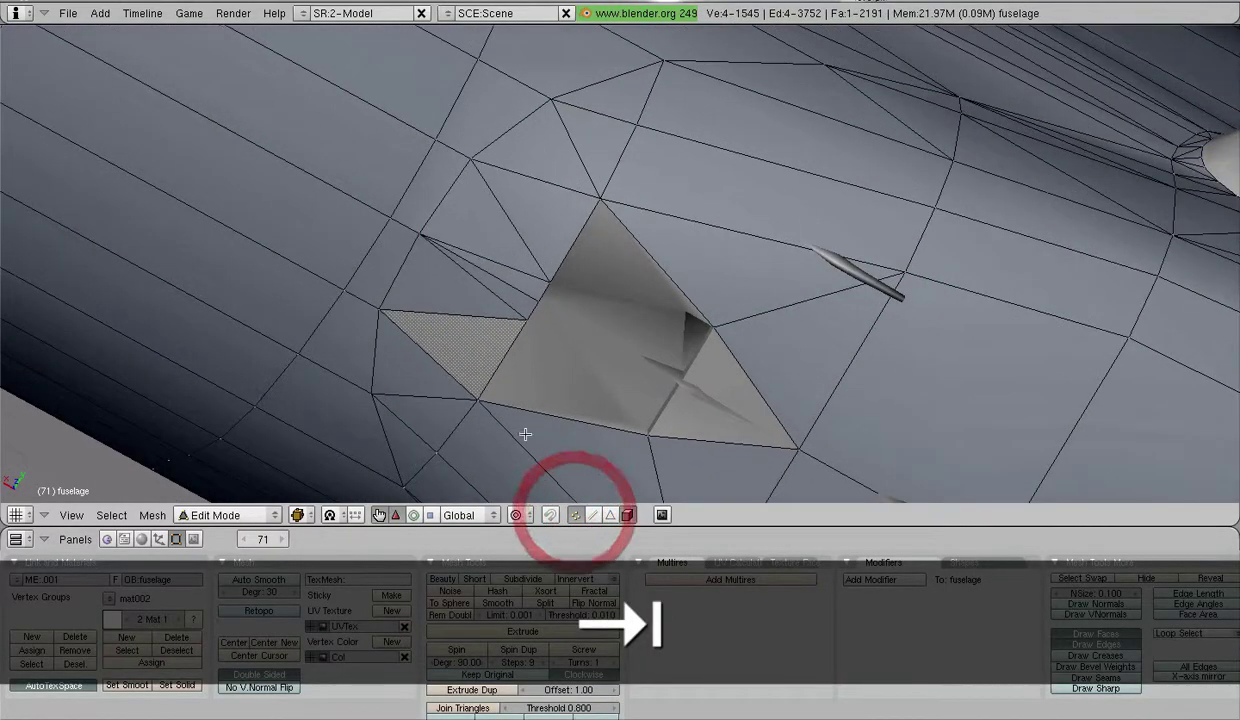
# Merge the two overlapping fuselage vertices where the narrow triangles converge ahead of the belly opening.
pyautogui.keyDown('shift'); pyautogui.moveTo(461, 265); pyautogui.dragTo(599, 262, button='middle'); pyautogui.keyUp('shift')
pyautogui.scroll(3, 592, 257)
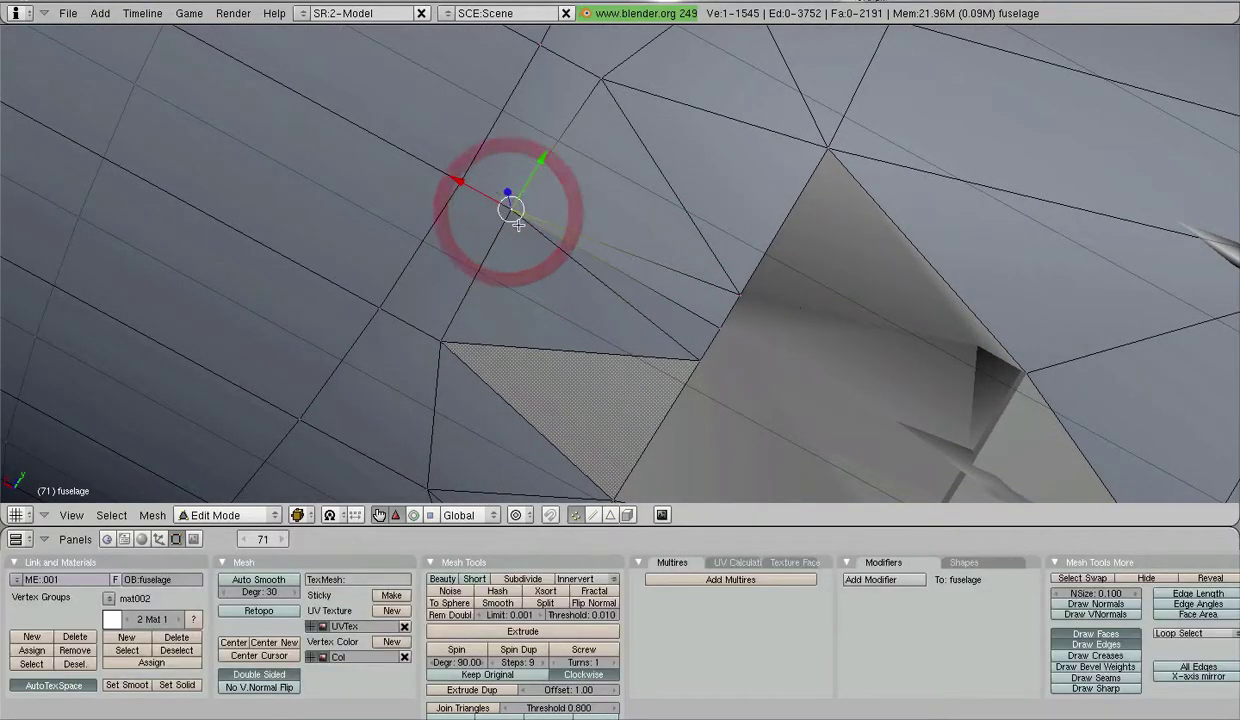
pyautogui.press('shift')
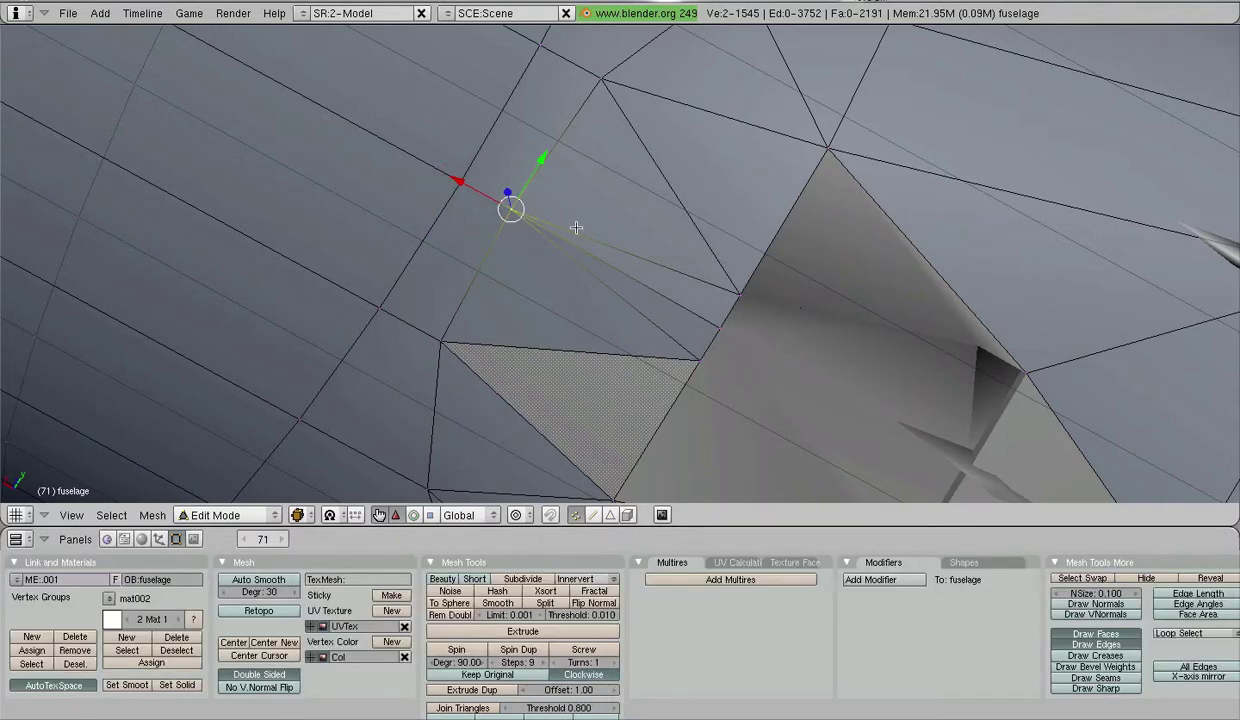
pyautogui.press('w')
pyautogui.click(570, 228)
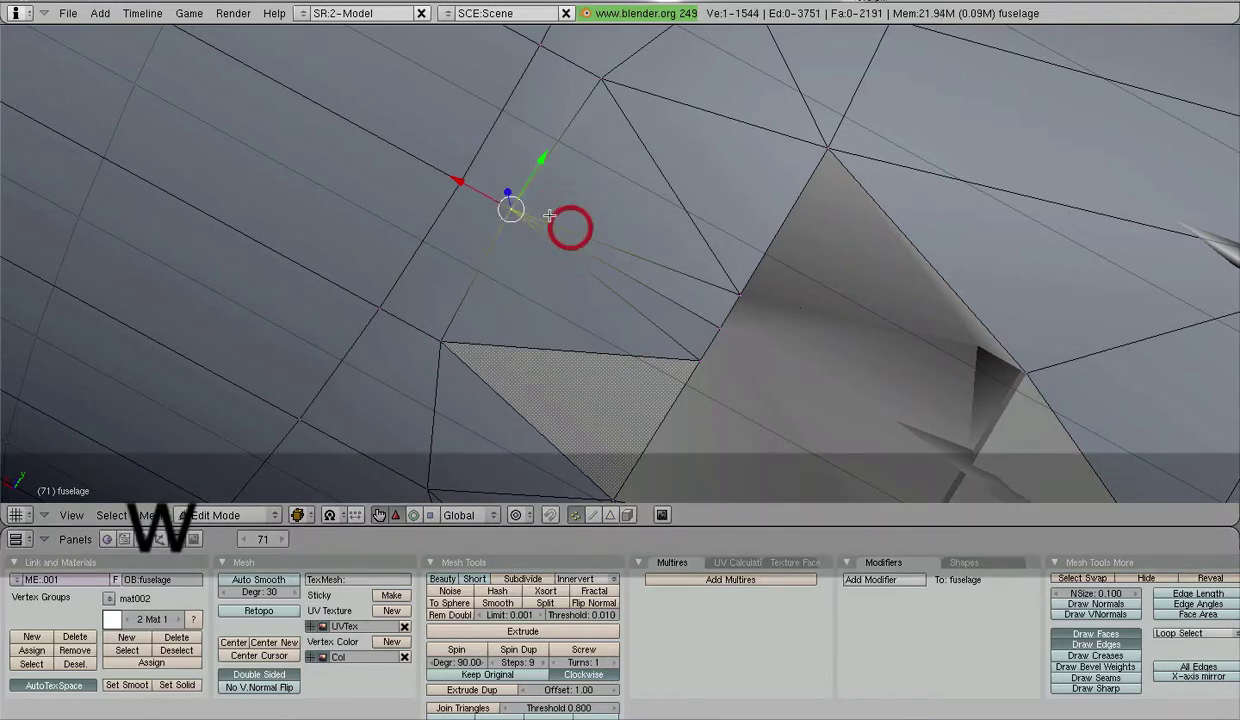
pyautogui.scroll(-4, 655, 296)
pyautogui.press('Tab')
# Merge the two coincident fuselage vertices midway along the front edge of the belly opening.
pyautogui.scroll(-4, 650, 296)
pyautogui.moveTo(650, 296); pyautogui.dragTo(568, 305, button='middle')
pyautogui.scroll(5, 568, 304)
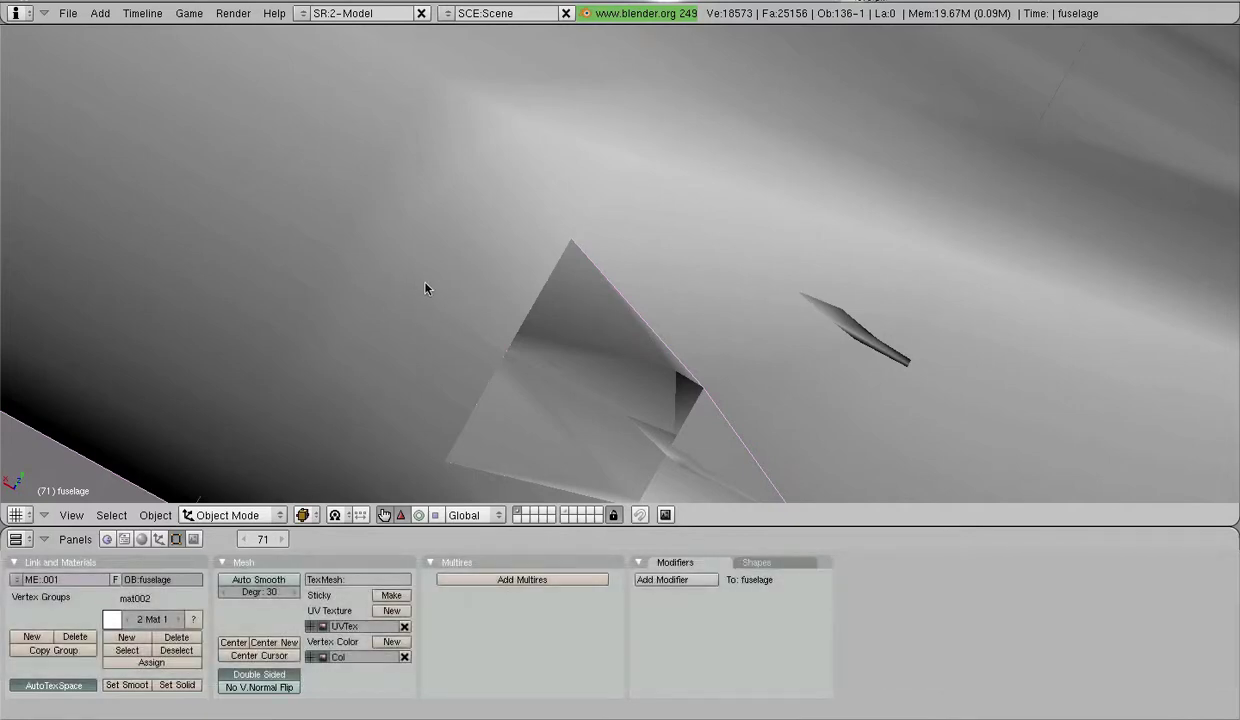
pyautogui.press('Tab')
pyautogui.scroll(4, 540, 300)
pyautogui.press('a')
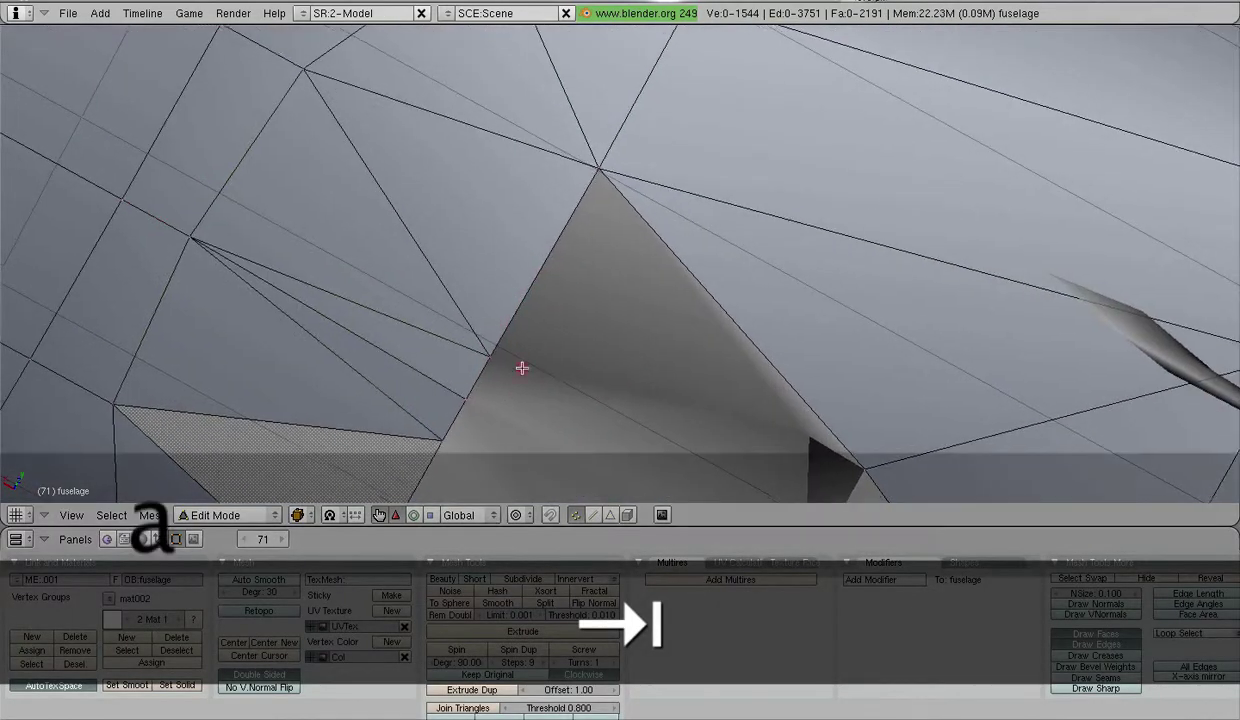
pyautogui.keyDown('shift'); pyautogui.moveTo(541, 338); pyautogui.dragTo(598, 244, button='middle'); pyautogui.keyUp('shift')
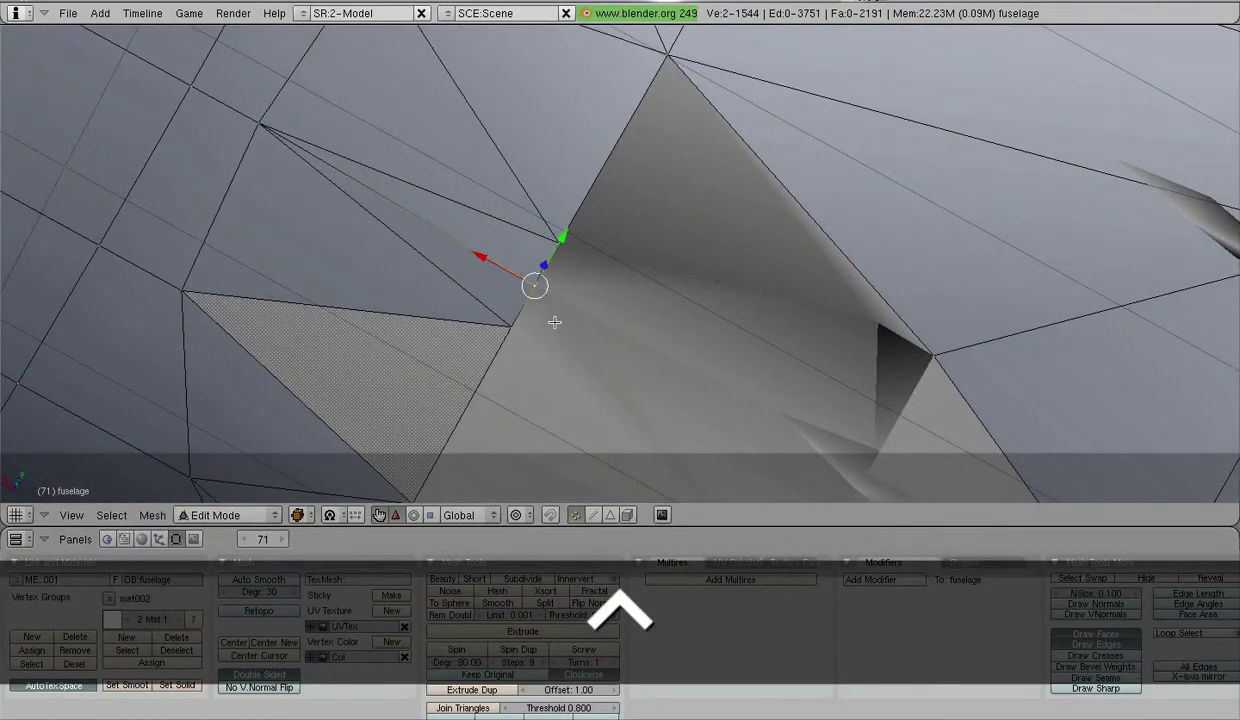
pyautogui.press('w')
pyautogui.click(554, 321)
pyautogui.press('Tab')
pyautogui.scroll(-4, 613, 290)
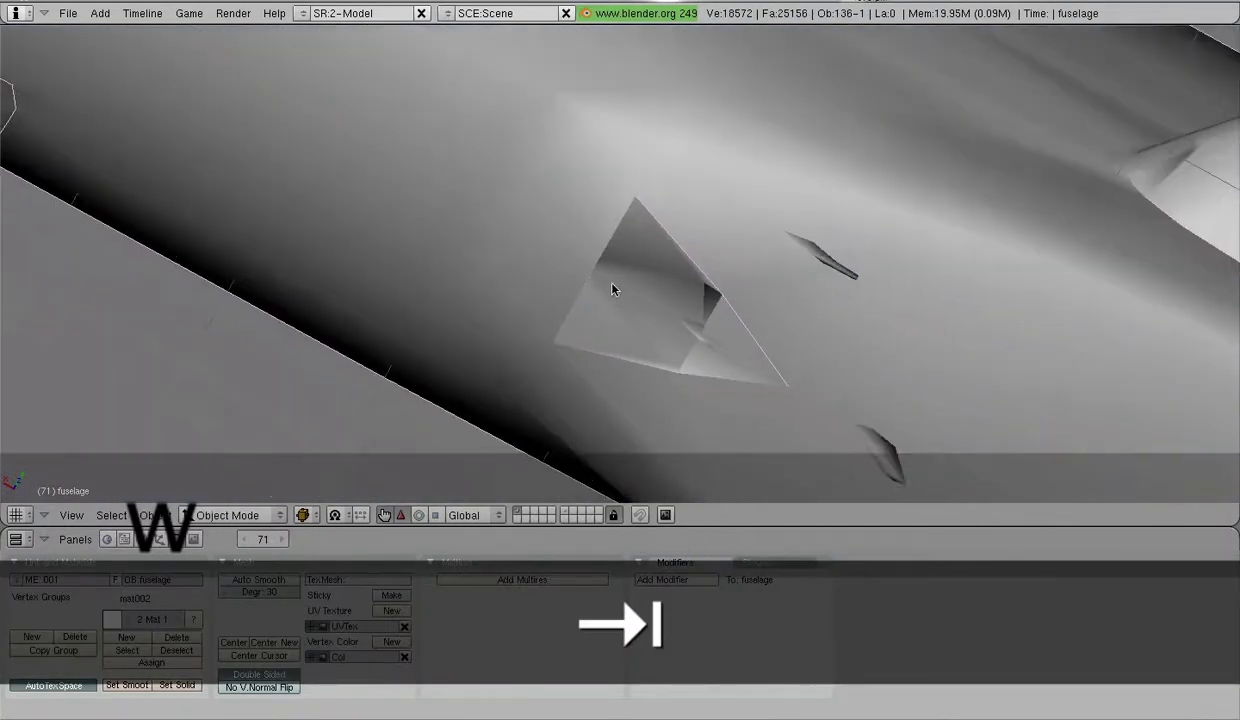
# Open the separated intake piece for editing and isolate it in local view.
pyautogui.moveTo(613, 290); pyautogui.dragTo(630, 320, button='middle')
pyautogui.rightClick(638, 262)
pyautogui.press('Tab')
pyautogui.moveTo(603, 368); pyautogui.dragTo(679, 301, button='middle')
pyautogui.press('KP_Divide')
# Examine the isolated intake mesh from several sides, including its recess walls and the thin central fin.
pyautogui.moveTo(578, 327); pyautogui.dragTo(738, 219, button='middle')
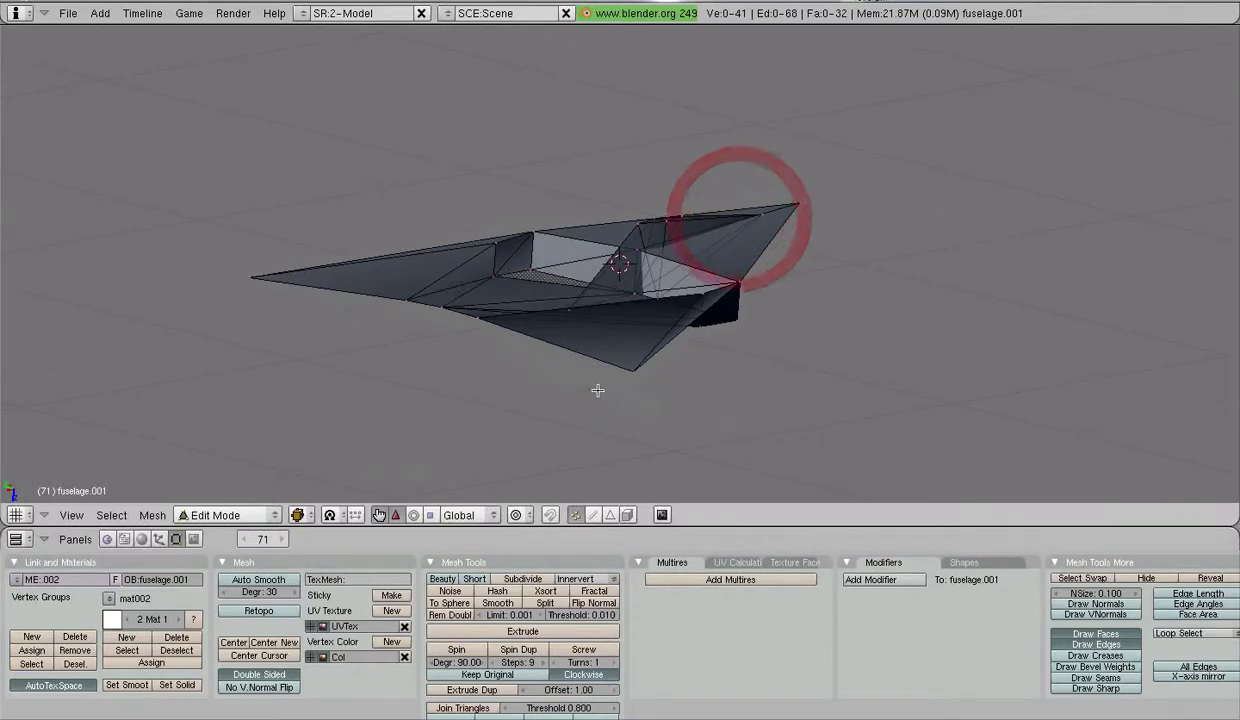
pyautogui.moveTo(568, 357); pyautogui.dragTo(520, 279, button='middle')
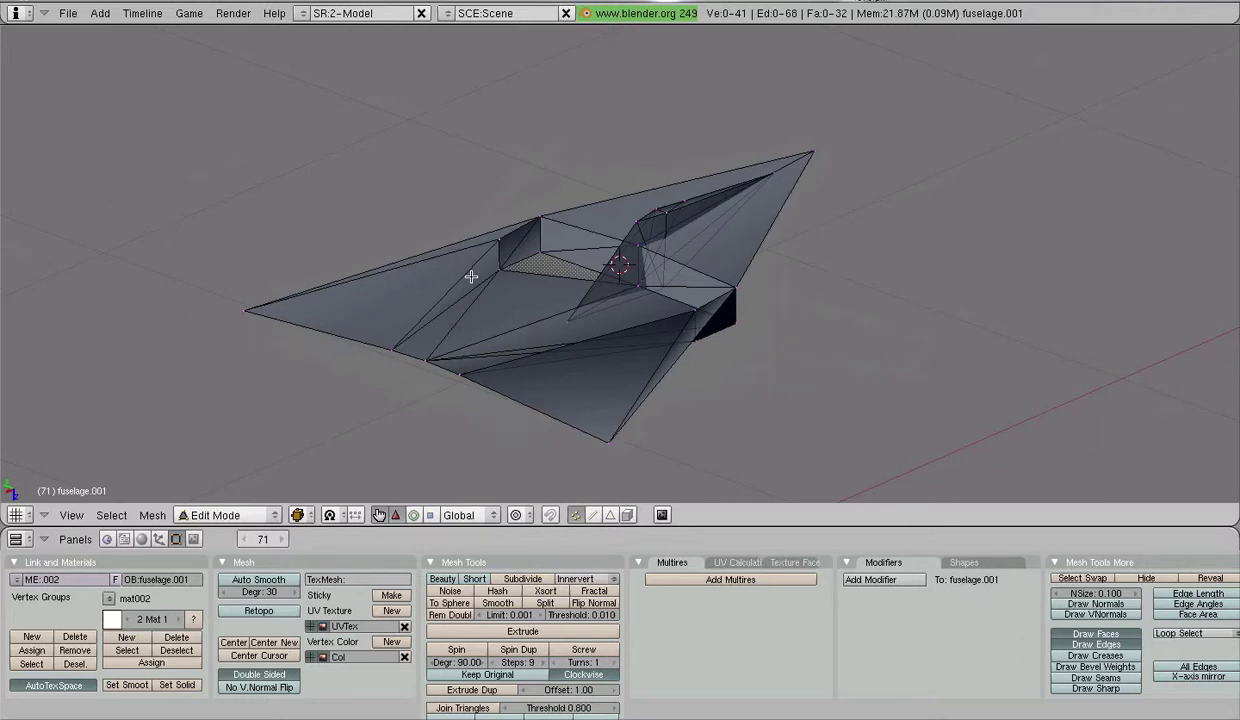
pyautogui.moveTo(508, 352); pyautogui.dragTo(746, 272, button='middle')
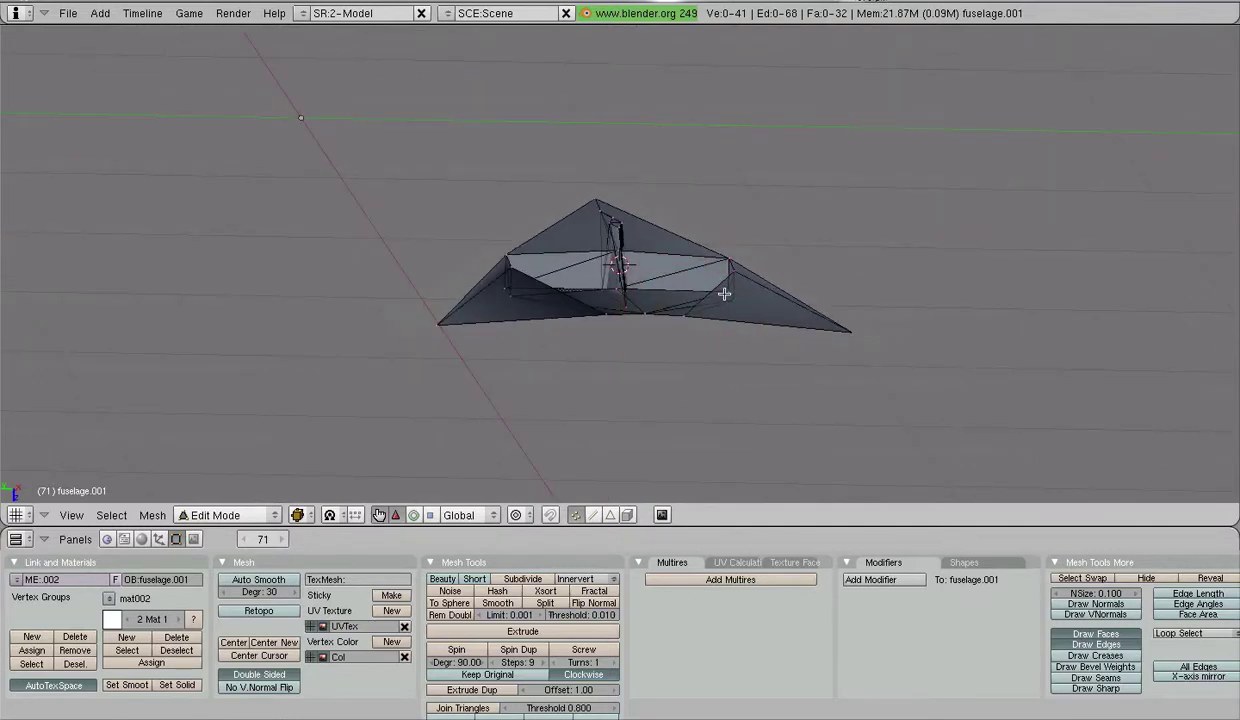
pyautogui.moveTo(752, 281); pyautogui.dragTo(777, 284, button='middle')
pyautogui.moveTo(683, 253); pyautogui.dragTo(675, 313, button='middle')
pyautogui.scroll(5, 805, 280)
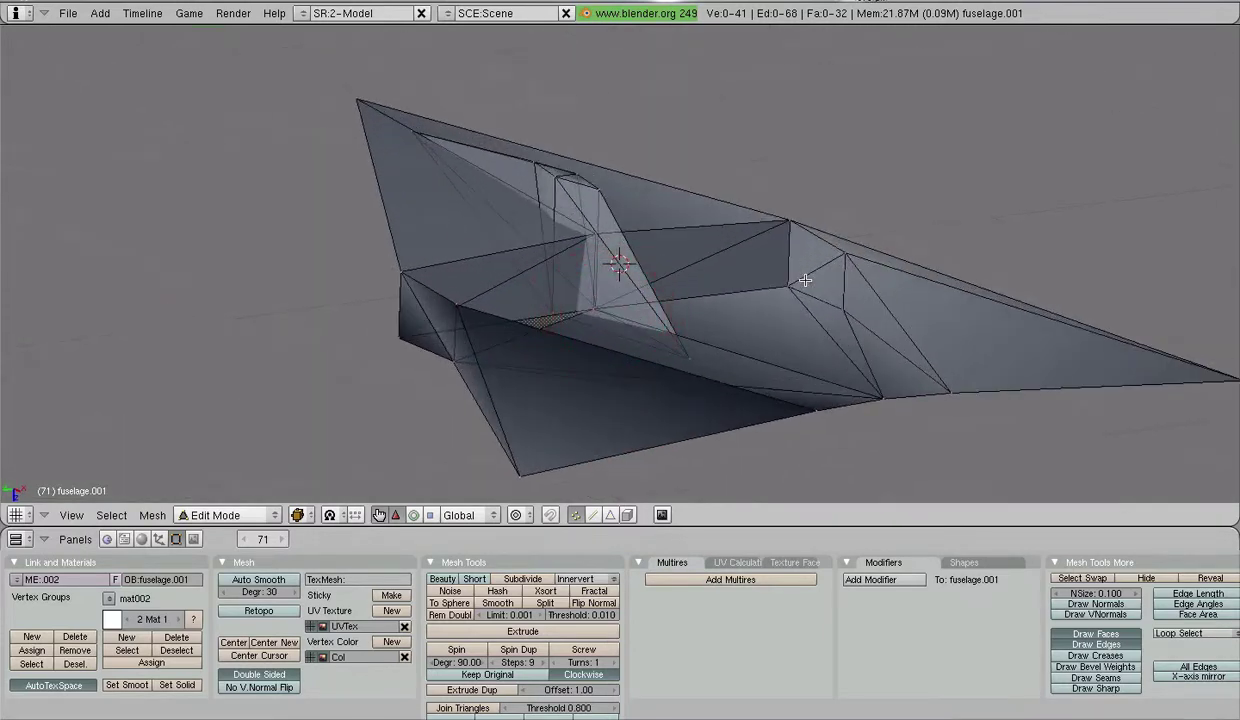
pyautogui.moveTo(752, 272); pyautogui.dragTo(455, 300, button='middle')
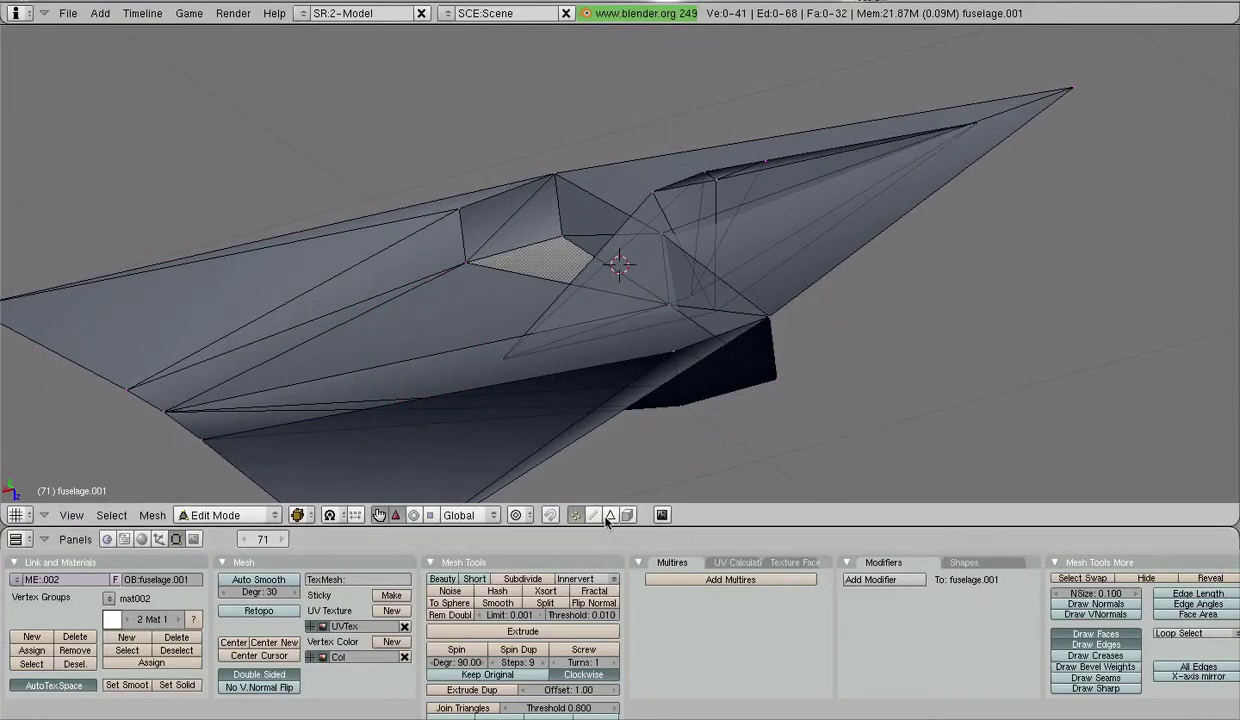
# Separate the recess's ten wall faces, across the front and along both sides, into their own object.
pyautogui.rightClick(431, 258)
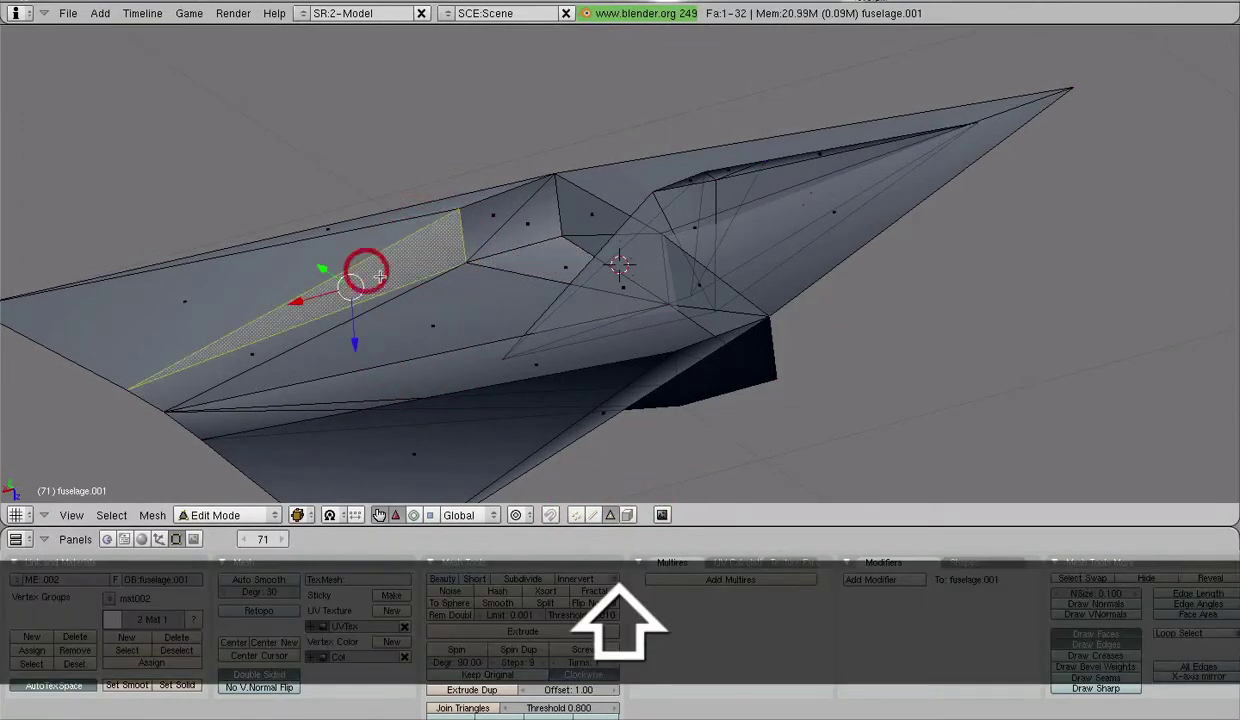
pyautogui.keyDown('shift'); pyautogui.rightClick(500, 222); pyautogui.keyUp('shift')
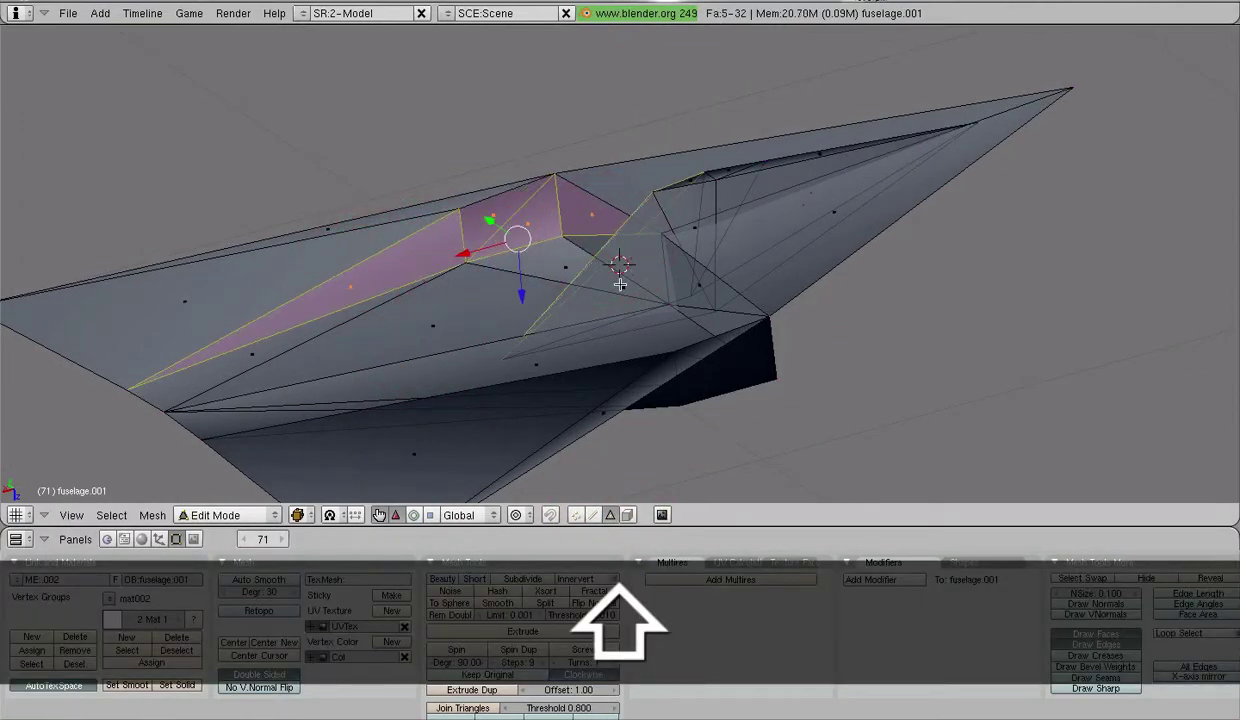
pyautogui.press('super+z')
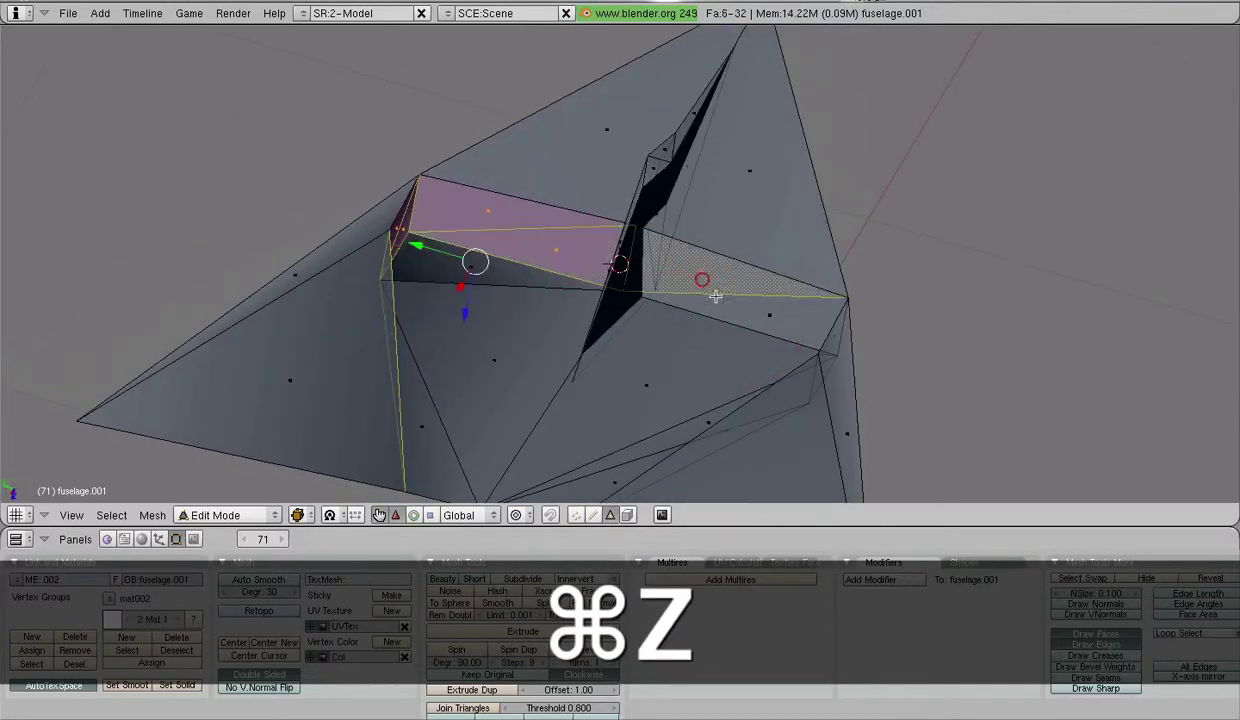
pyautogui.moveTo(975, 383); pyautogui.dragTo(877, 340, button='middle')
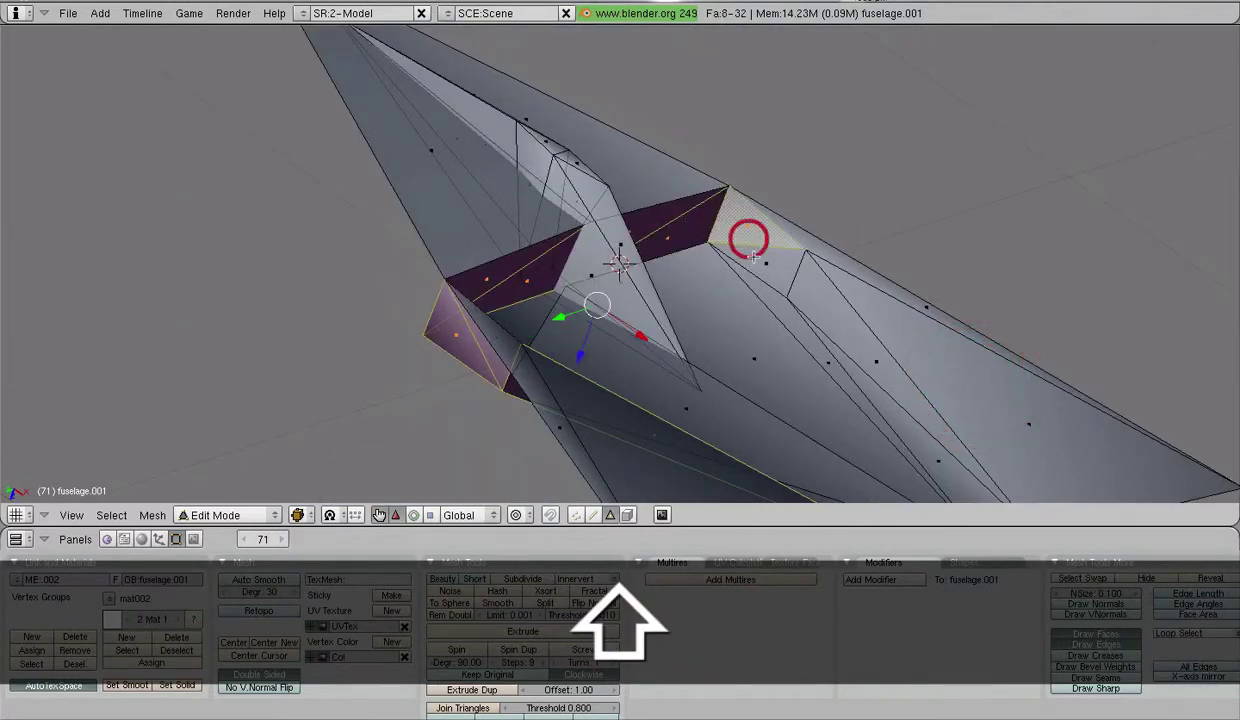
pyautogui.keyDown('shift'); pyautogui.rightClick(835, 318); pyautogui.keyUp('shift')
pyautogui.press('super+z')
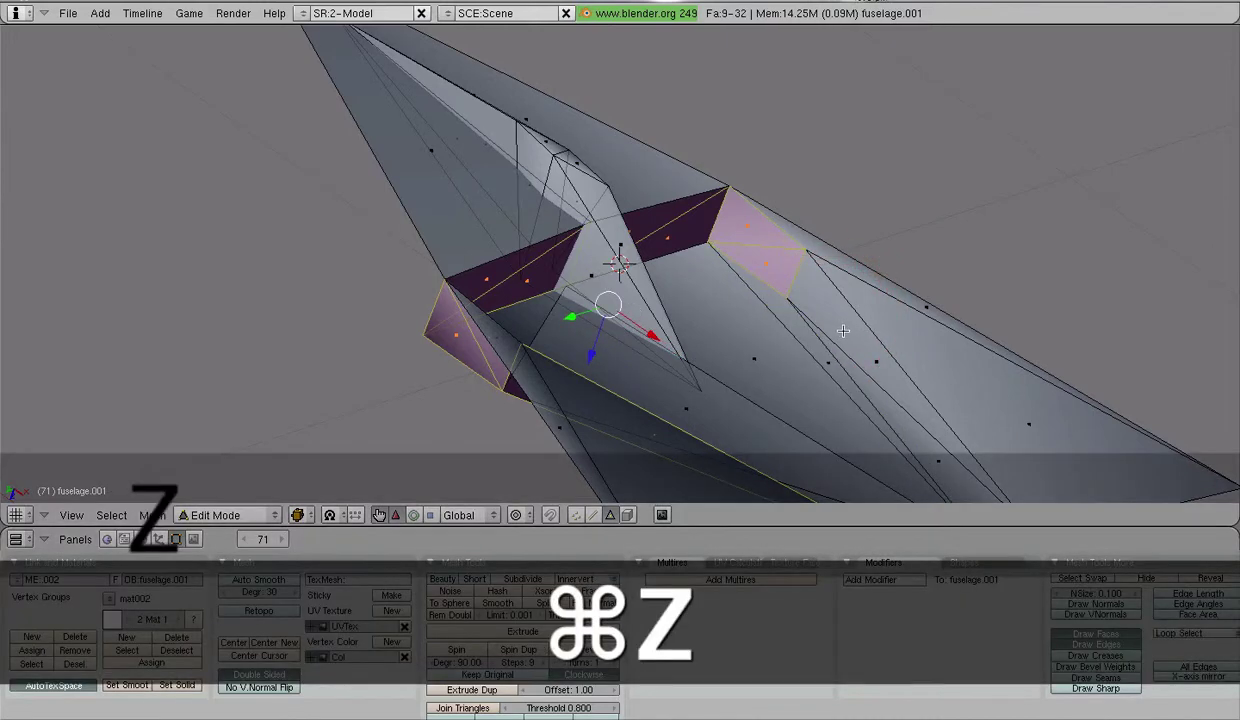
pyautogui.keyDown('shift'); pyautogui.rightClick(844, 332); pyautogui.keyUp('shift')
pyautogui.press('super+z')
pyautogui.keyDown('shift'); pyautogui.rightClick(883, 360); pyautogui.keyUp('shift')
pyautogui.moveTo(883, 360); pyautogui.dragTo(834, 281, button='middle')
pyautogui.press('p')
pyautogui.click(831, 280)
pyautogui.scroll(-2, 831, 280)
pyautogui.moveTo(637, 318); pyautogui.dragTo(637, 339, button='middle')
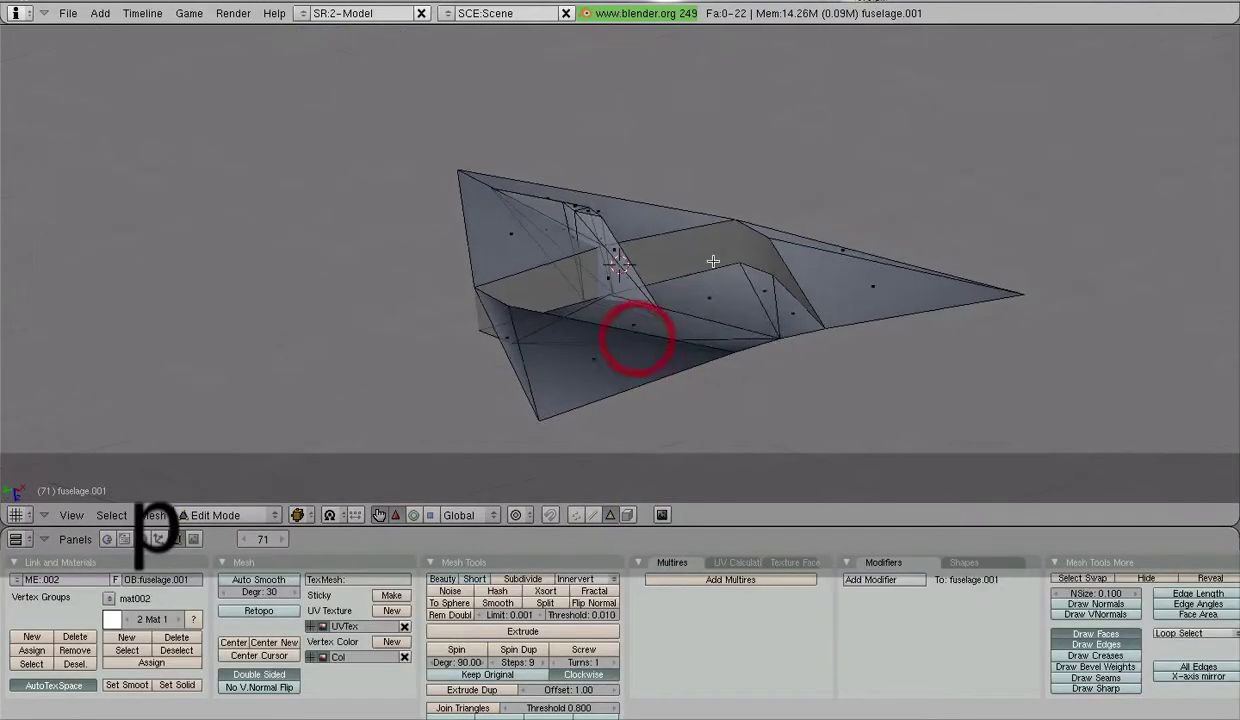
# Separate the four faces of the front recess wall from the side wall faces into their own object.
pyautogui.press('Tab')
pyautogui.rightClick(714, 255)
pyautogui.press('Tab')
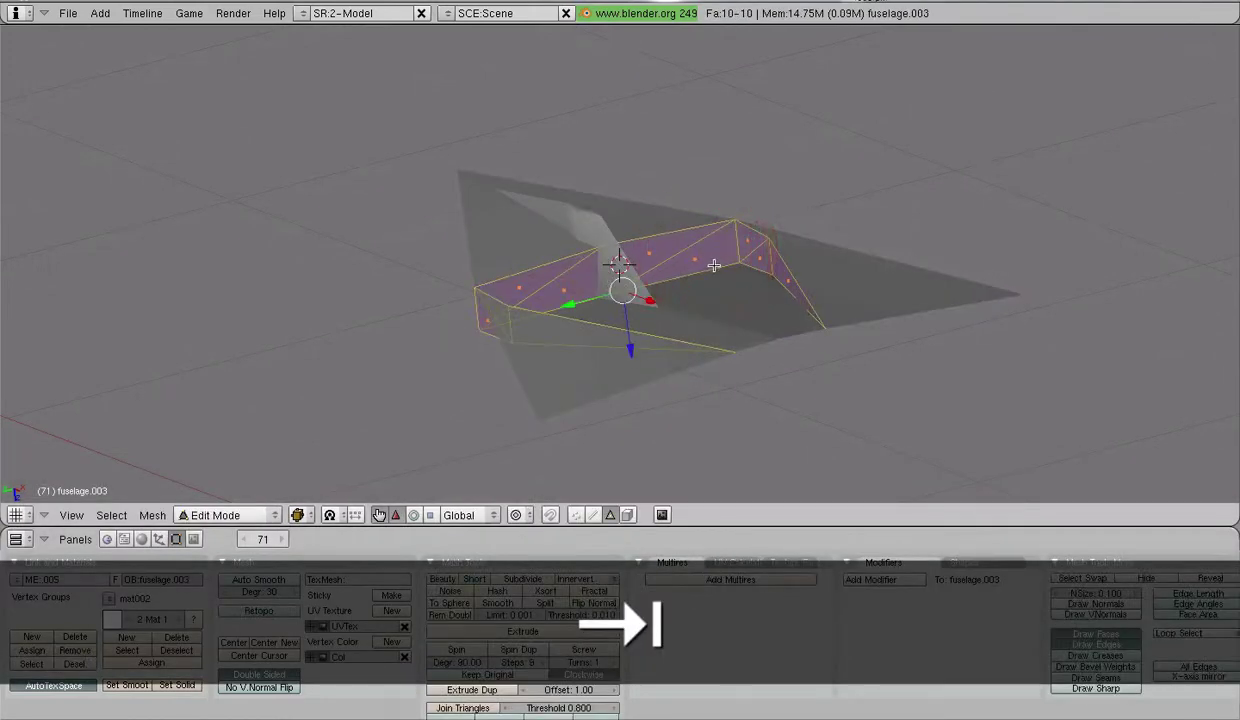
pyautogui.moveTo(660, 280); pyautogui.dragTo(742, 289, button='middle')
pyautogui.scroll(4, 742, 289)
pyautogui.press('a')
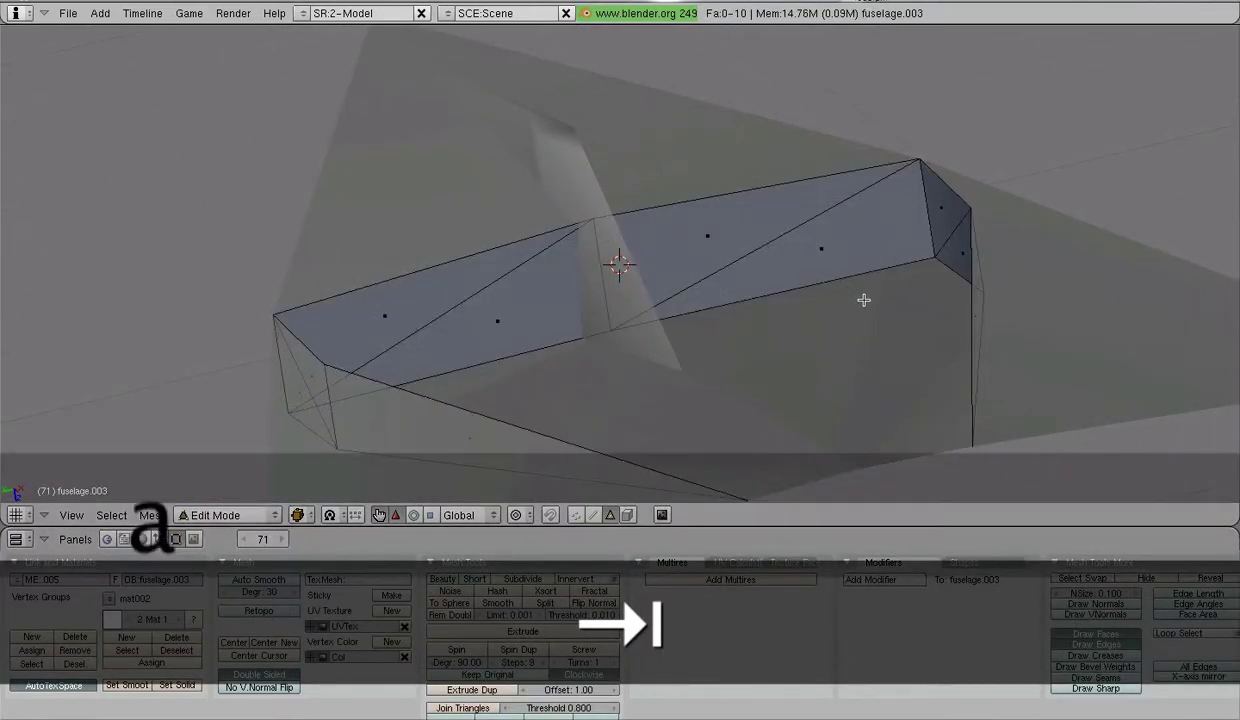
pyautogui.keyDown('ctrl'); pyautogui.moveTo(863, 299); pyautogui.dragTo(645, 271); pyautogui.keyUp('ctrl')
pyautogui.keyDown('ctrl'); pyautogui.moveTo(492, 255); pyautogui.dragTo(343, 329); pyautogui.keyUp('ctrl')
pyautogui.moveTo(432, 299); pyautogui.dragTo(686, 324, button='middle')
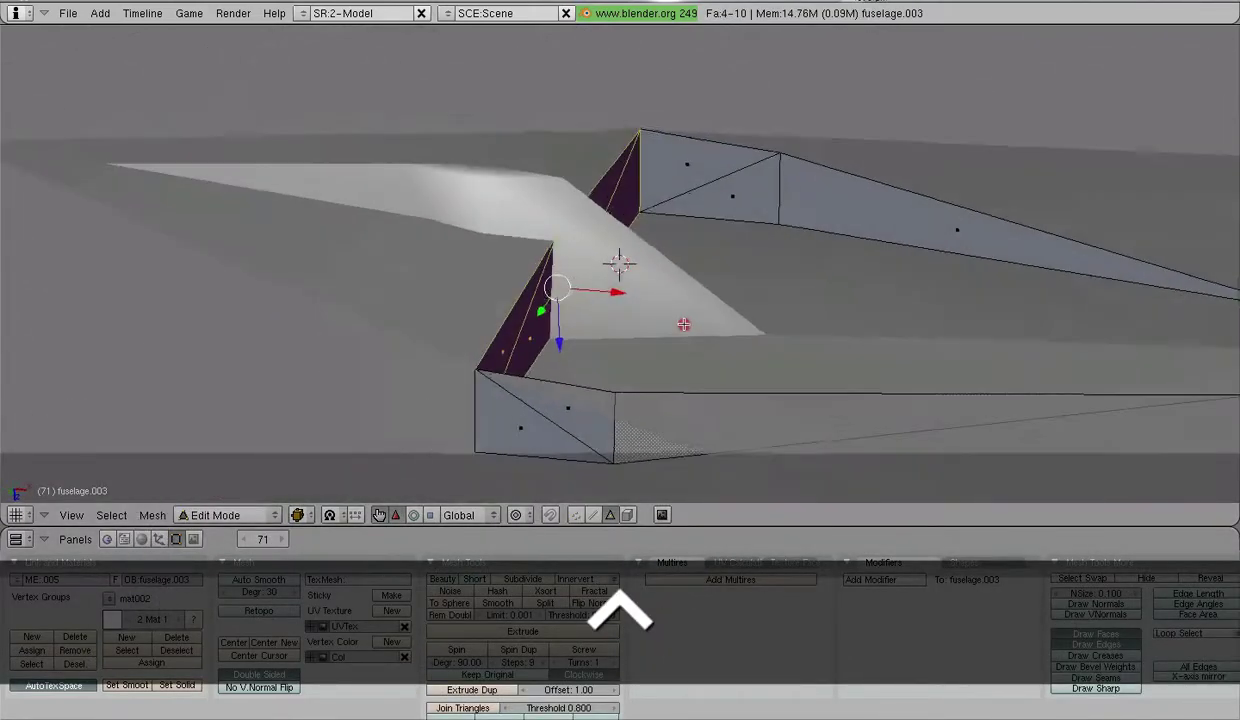
pyautogui.scroll(-1, 686, 324)
pyautogui.moveTo(630, 199); pyautogui.dragTo(614, 338, button='middle')
pyautogui.keyDown('shift'); pyautogui.moveTo(644, 90); pyautogui.dragTo(563, 99, button='middle'); pyautogui.keyUp('shift')
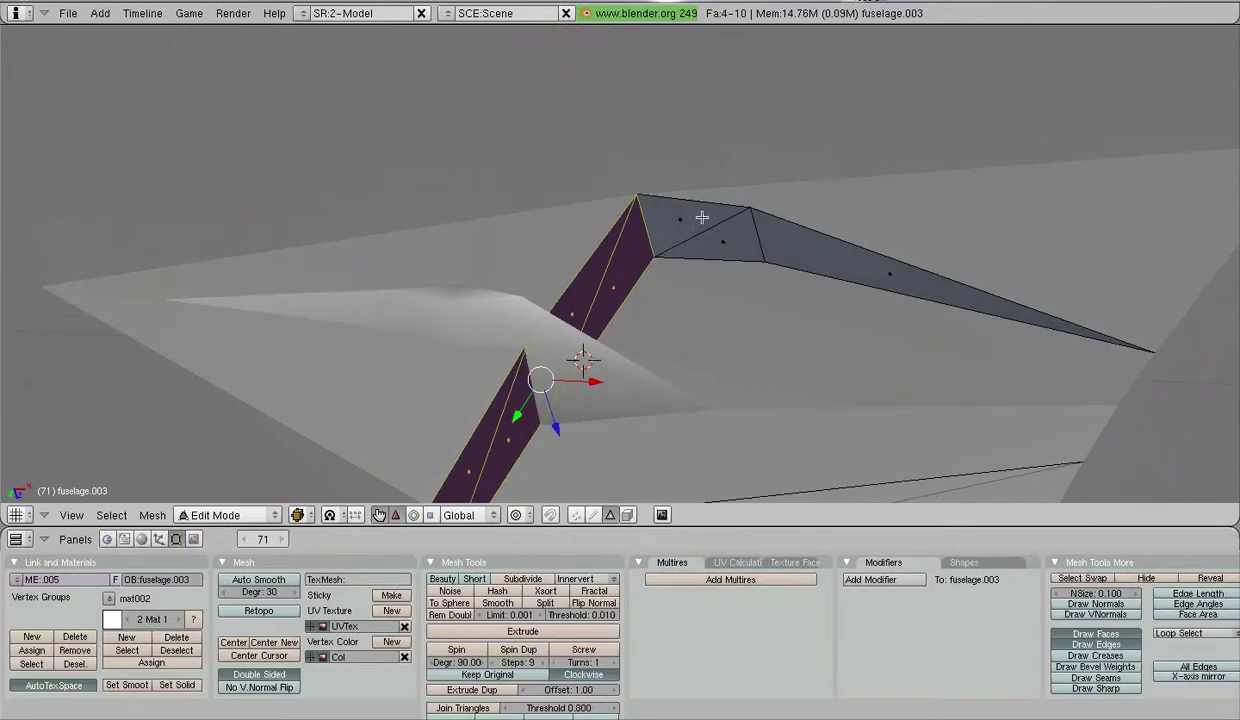
pyautogui.press('p')
pyautogui.click(686, 271)
# Separate all ten faces of the thin central fin from the intake piece into their own object.
pyautogui.scroll(-2, 686, 271)
pyautogui.moveTo(652, 306)
pyautogui.mouseDown(button='middle')
pyautogui.moveTo(526, 268)
pyautogui.moveTo(631, 320)
pyautogui.moveTo(794, 355)
pyautogui.moveTo(642, 301)
pyautogui.mouseUp(button='middle')
pyautogui.press('Tab')
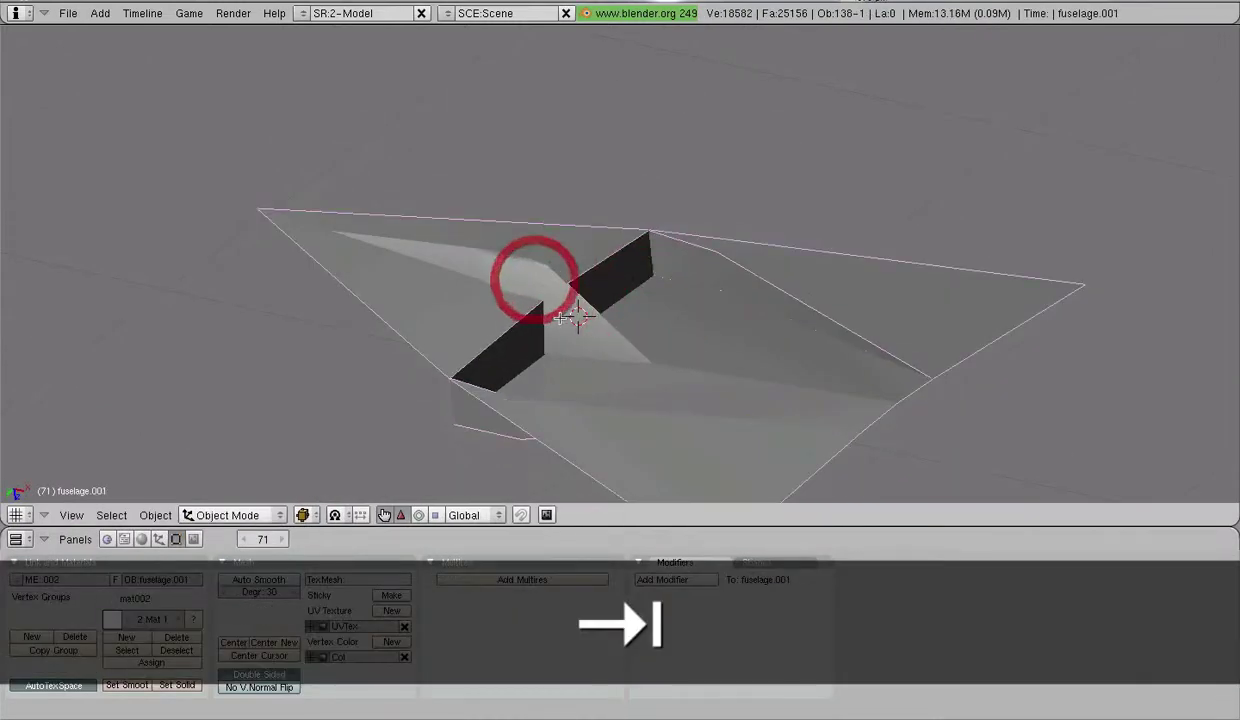
pyautogui.rightClick(535, 280)
pyautogui.press('Tab')
pyautogui.scroll(4, 555, 318)
pyautogui.moveTo(531, 313); pyautogui.dragTo(498, 354, button='middle')
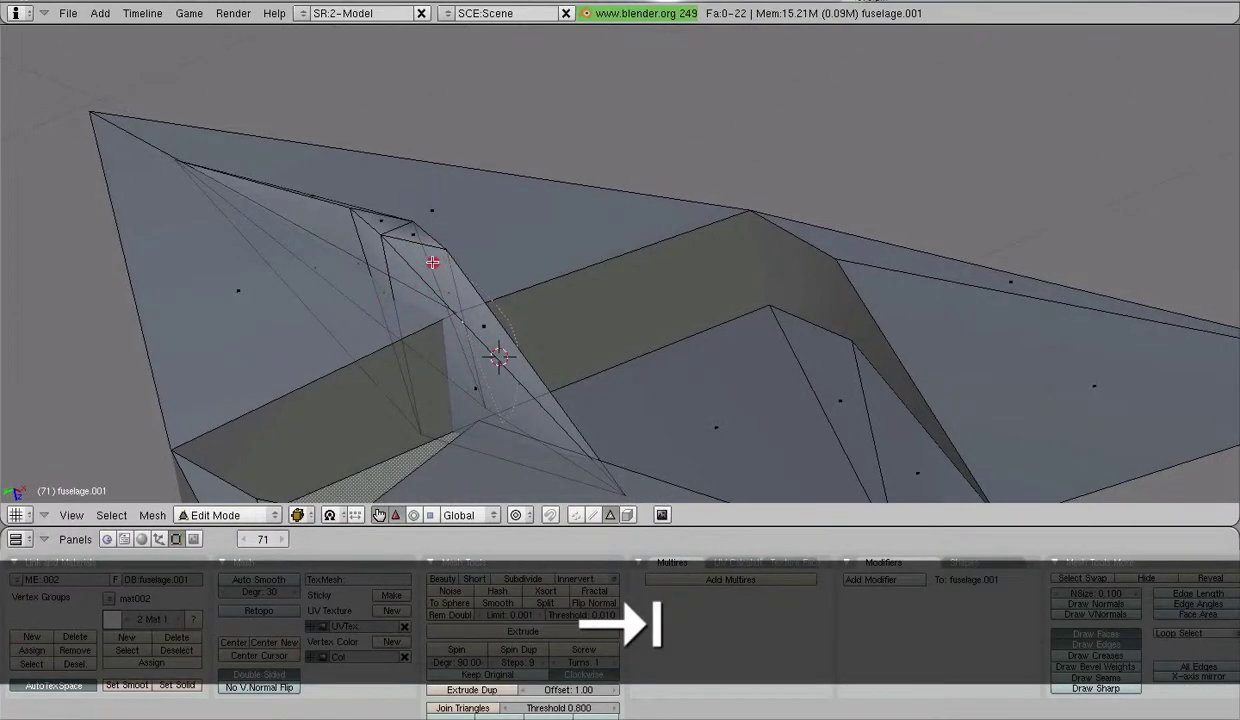
pyautogui.keyDown('ctrl'); pyautogui.moveTo(490, 300); pyautogui.dragTo(427, 275); pyautogui.keyUp('ctrl')
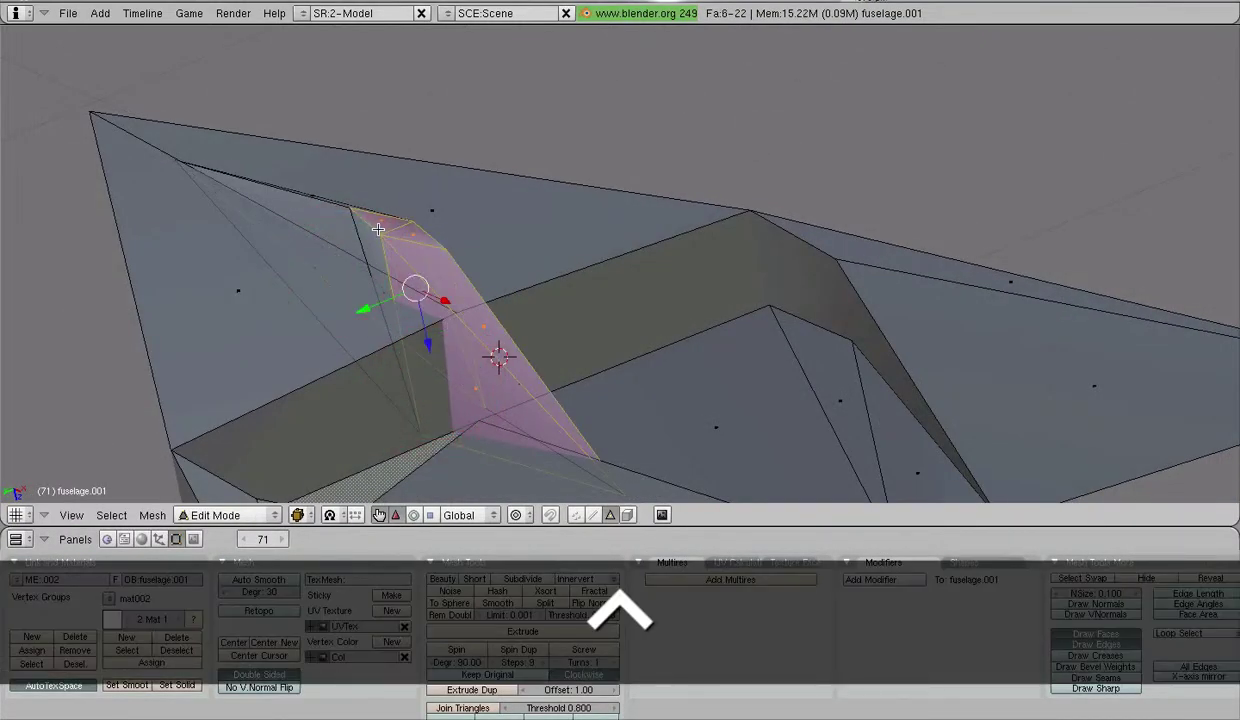
pyautogui.keyDown('shift'); pyautogui.rightClick(332, 268); pyautogui.keyUp('shift')
pyautogui.moveTo(490, 272)
pyautogui.mouseDown(button='middle')
pyautogui.moveTo(528, 232)
pyautogui.moveTo(484, 278)
pyautogui.mouseUp(button='middle')
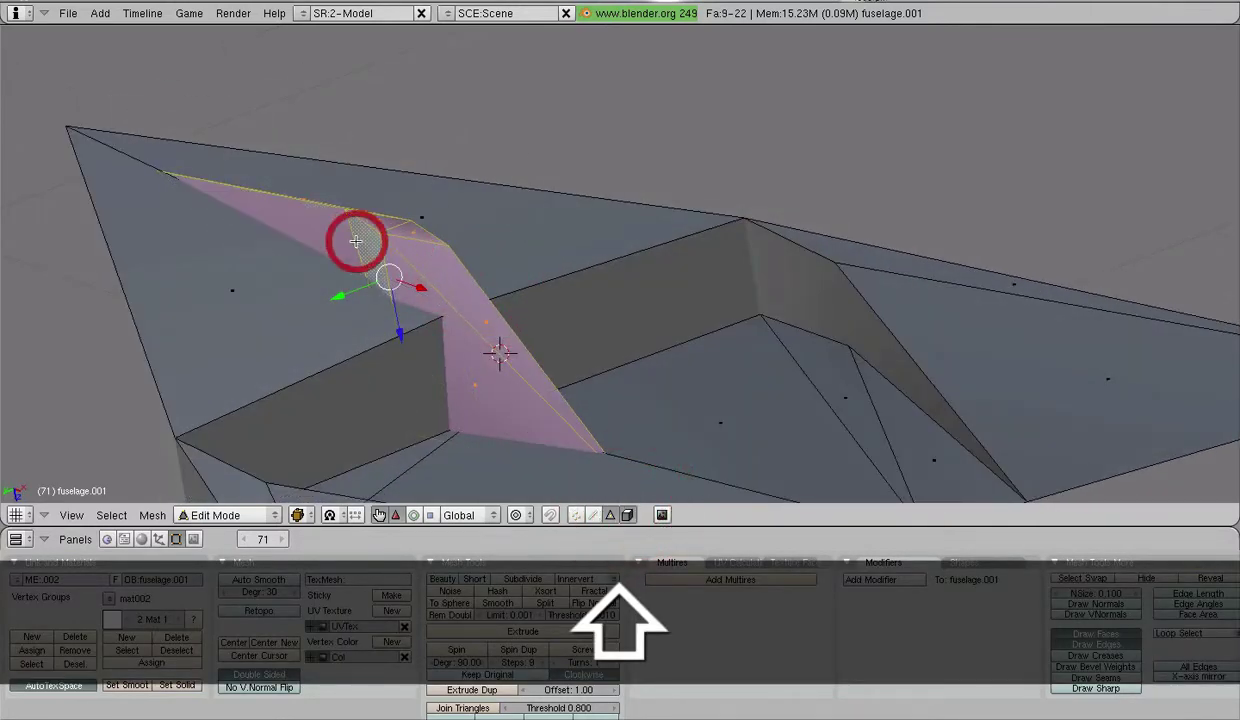
pyautogui.moveTo(357, 242); pyautogui.dragTo(299, 327, button='middle')
pyautogui.keyDown('shift'); pyautogui.rightClick(553, 313); pyautogui.keyUp('shift')
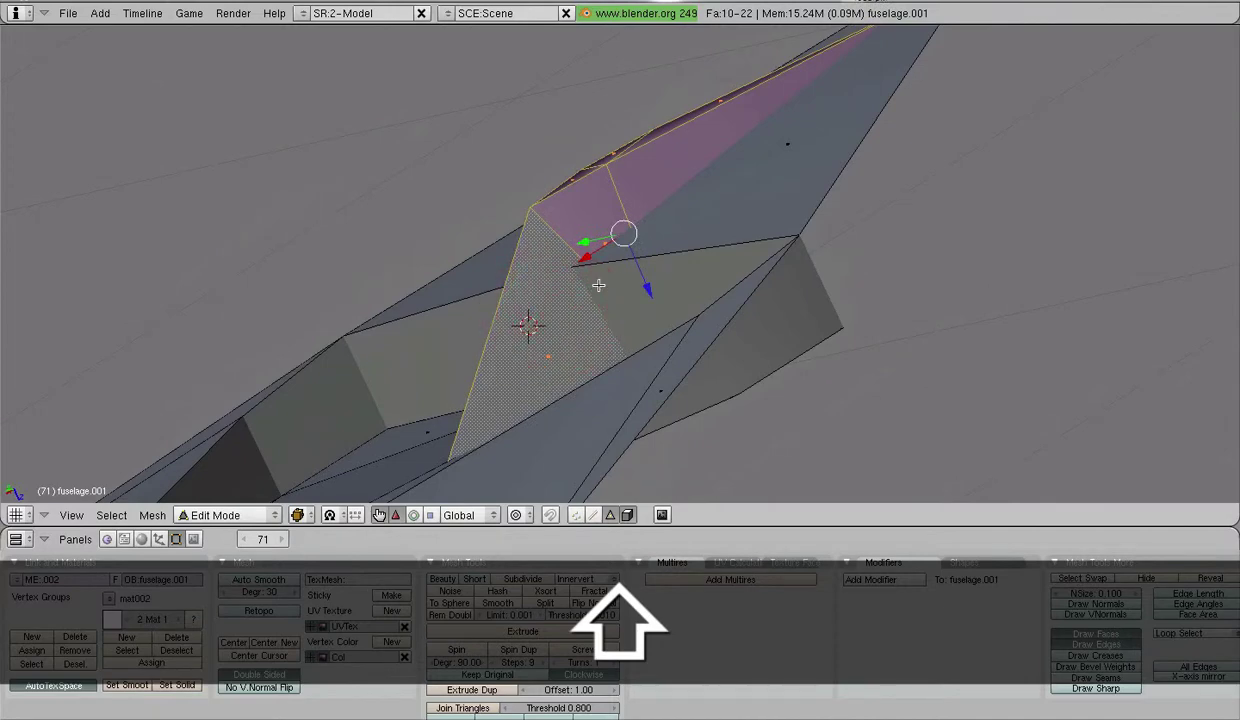
pyautogui.press('p')
pyautogui.click(598, 285)
# Separate the six recess floor faces from the surrounding triangular skin into their own object.
pyautogui.moveTo(598, 285); pyautogui.dragTo(779, 279, button='middle')
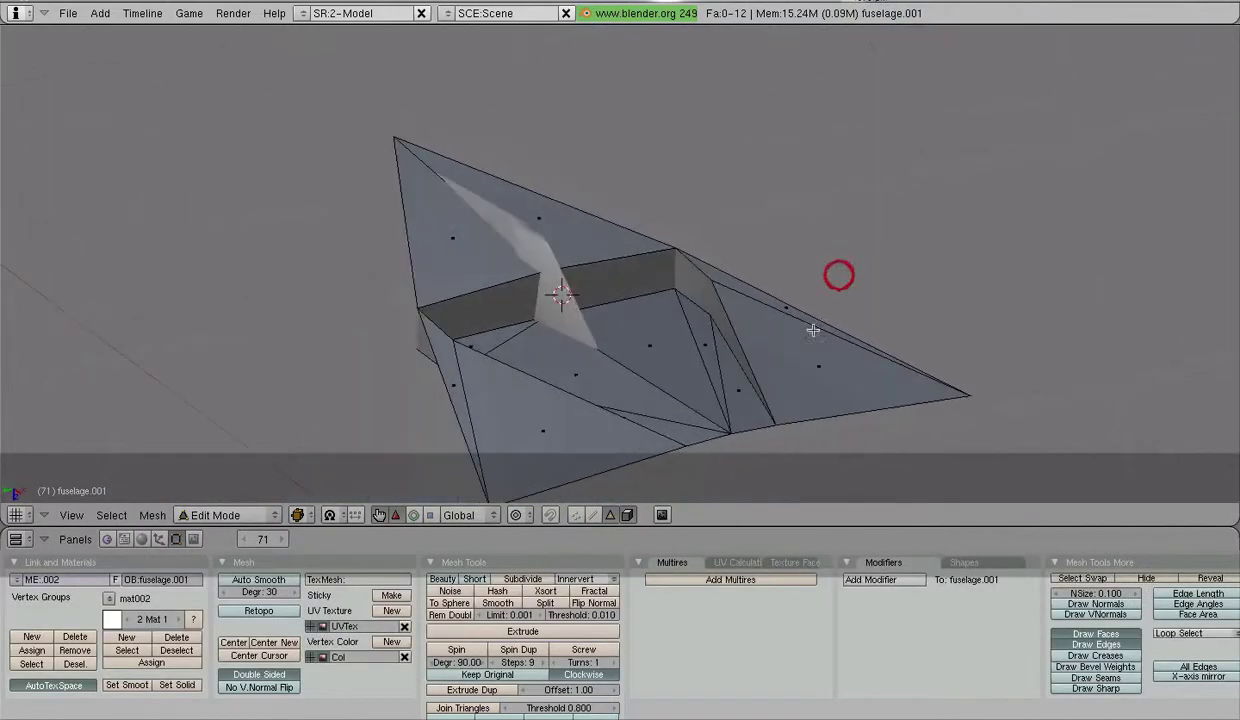
pyautogui.keyDown('shift'); pyautogui.moveTo(711, 384); pyautogui.dragTo(664, 318, button='middle'); pyautogui.keyUp('shift')
pyautogui.moveTo(484, 229); pyautogui.dragTo(920, 187, button='middle')
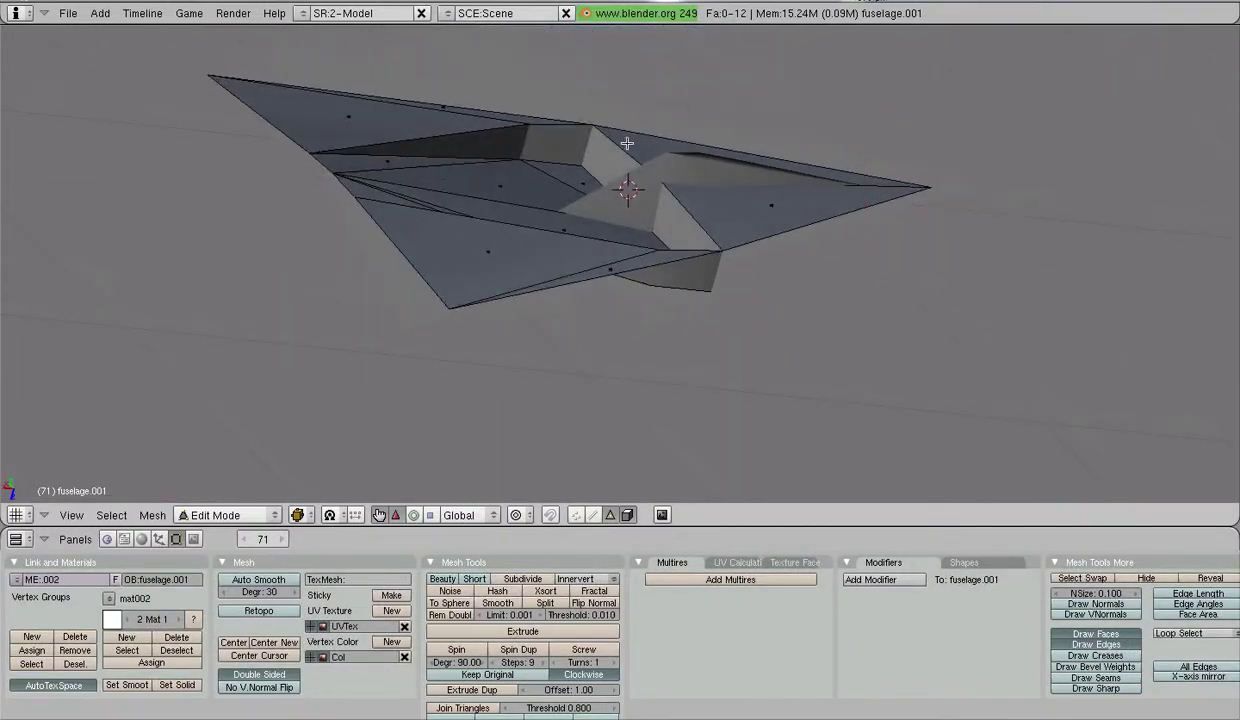
pyautogui.moveTo(564, 161); pyautogui.dragTo(612, 305, button='middle')
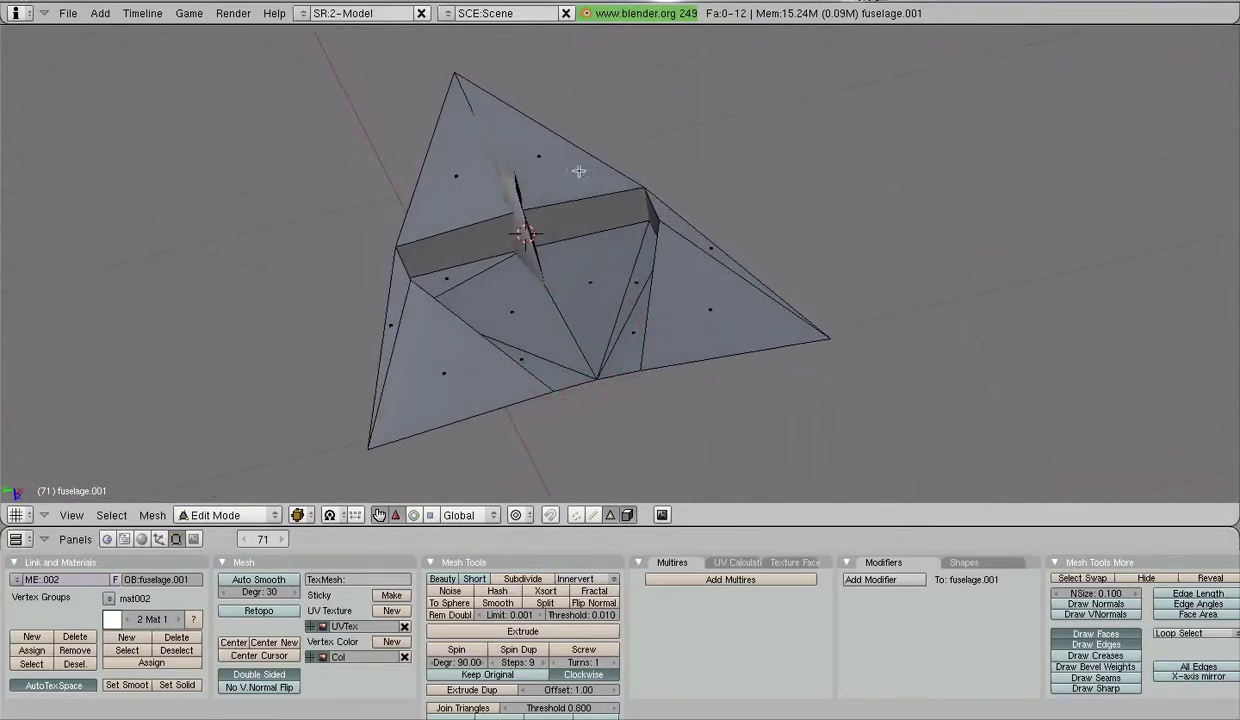
pyautogui.moveTo(605, 392); pyautogui.dragTo(519, 336, button='middle')
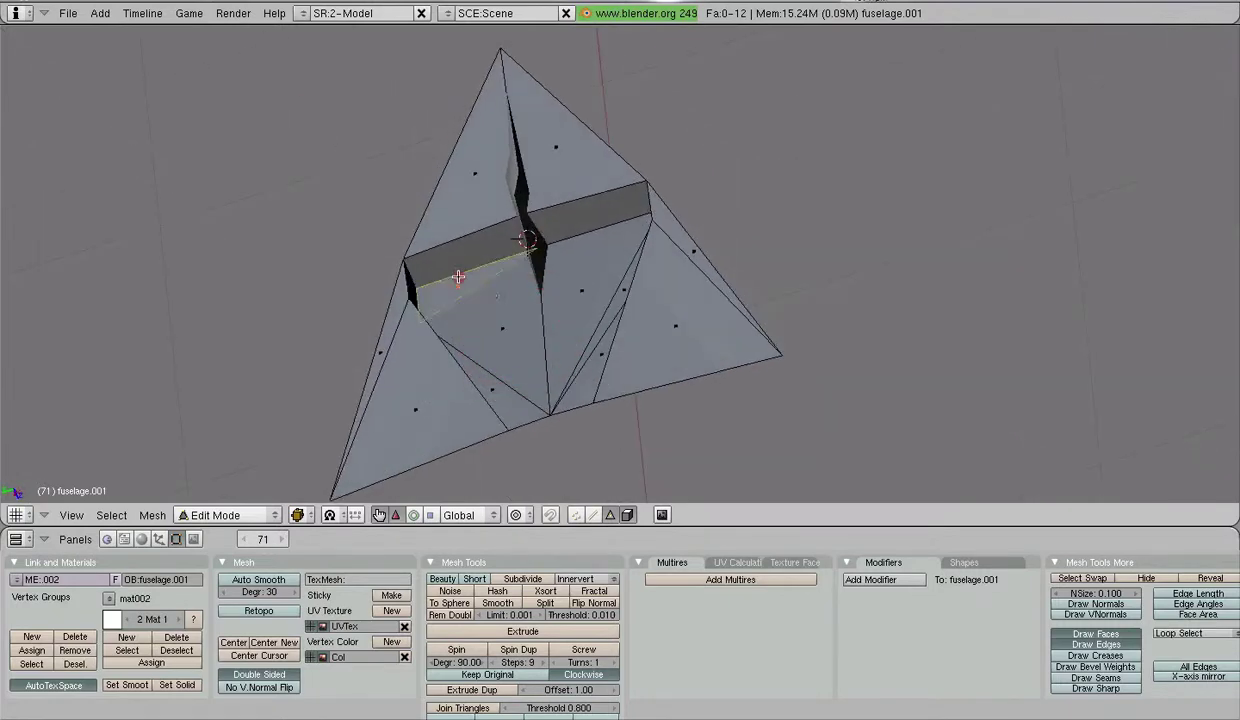
pyautogui.rightClick(458, 279)
pyautogui.keyDown('shift'); pyautogui.rightClick(481, 292); pyautogui.keyUp('shift')
pyautogui.keyDown('shift'); pyautogui.rightClick(495, 386); pyautogui.keyUp('shift')
pyautogui.keyDown('shift'); pyautogui.rightClick(570, 311); pyautogui.keyUp('shift')
pyautogui.keyDown('shift'); pyautogui.rightClick(614, 312); pyautogui.keyUp('shift')
pyautogui.keyDown('shift'); pyautogui.rightClick(606, 354); pyautogui.keyUp('shift')
pyautogui.press('super+z')
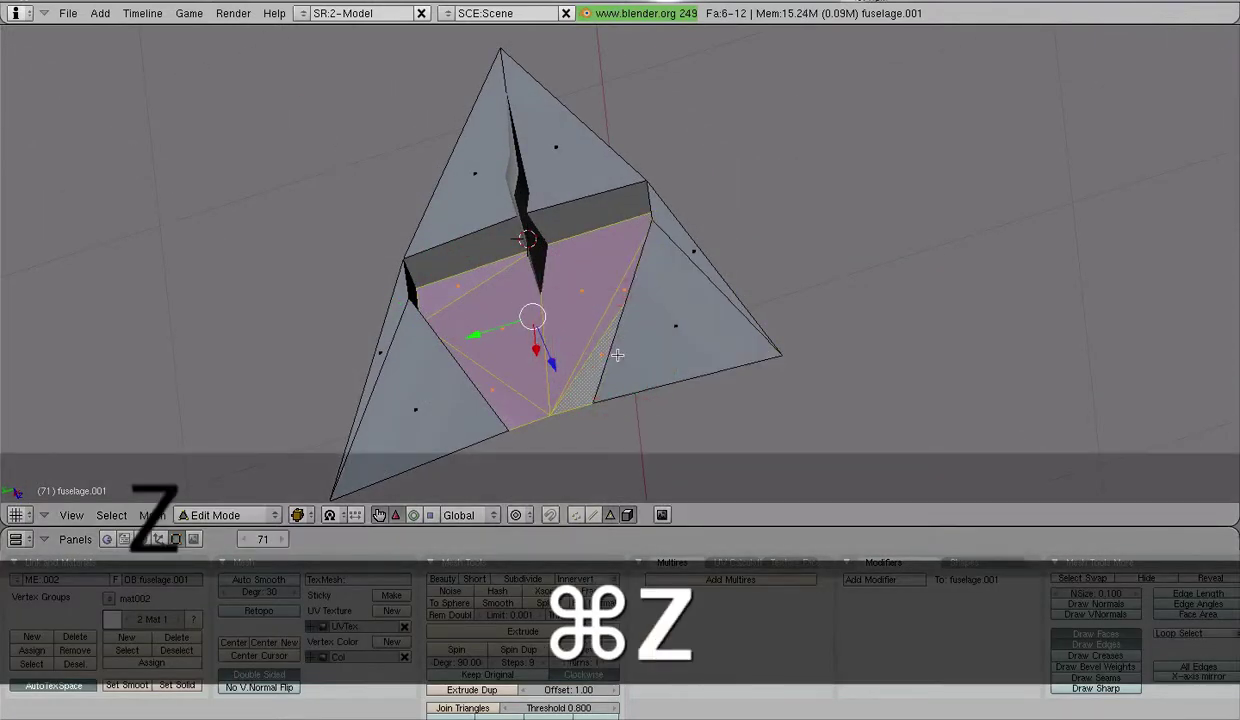
pyautogui.press('p')
pyautogui.click(617, 351)
# Apply smooth shading to the remaining triangular skin piece around the recess.
pyautogui.moveTo(617, 351); pyautogui.dragTo(751, 310, button='middle')
pyautogui.scroll(-2, 700, 305)
pyautogui.moveTo(655, 332); pyautogui.dragTo(590, 330, button='middle')
pyautogui.scroll(-3, 681, 281)
pyautogui.scroll(3, 655, 324)
pyautogui.press('Tab')
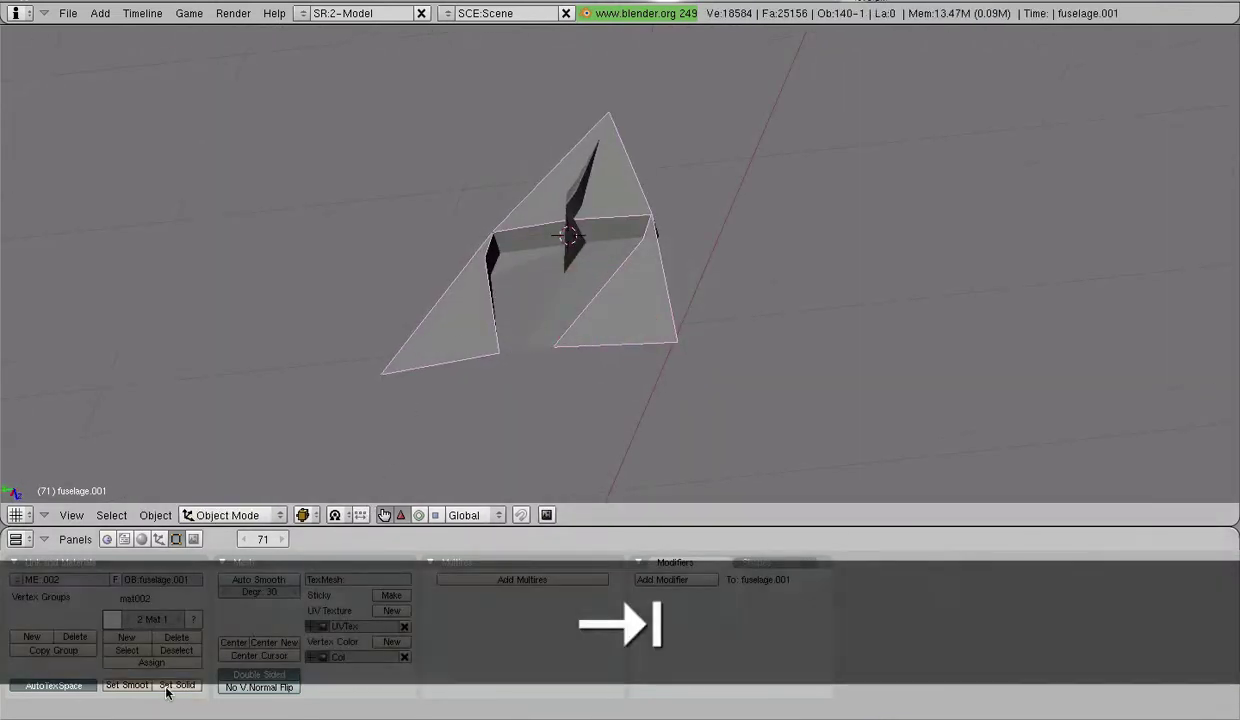
pyautogui.click(122, 685)
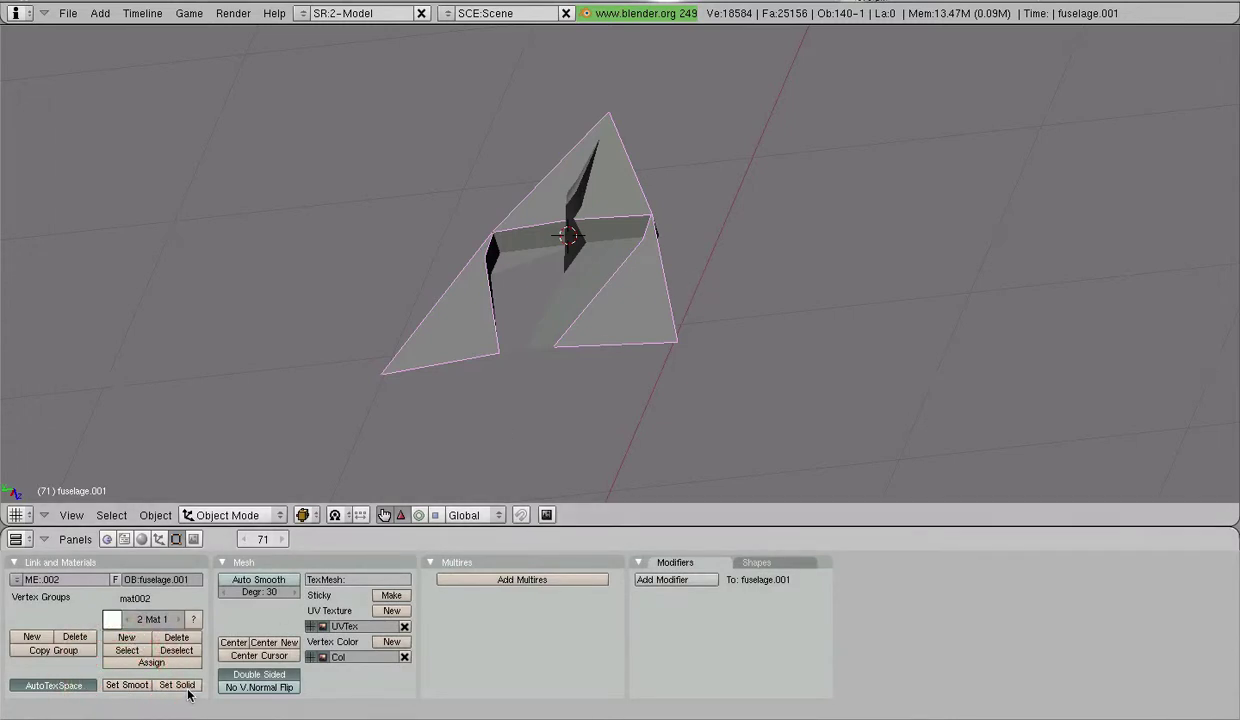
pyautogui.click(128, 685)
# Apply smooth shading to all faces of the recess's side wall piece.
pyautogui.moveTo(520, 310); pyautogui.dragTo(318, 277, button='middle')
pyautogui.scroll(5, 750, 243)
pyautogui.rightClick(518, 221)
pyautogui.press('Tab')
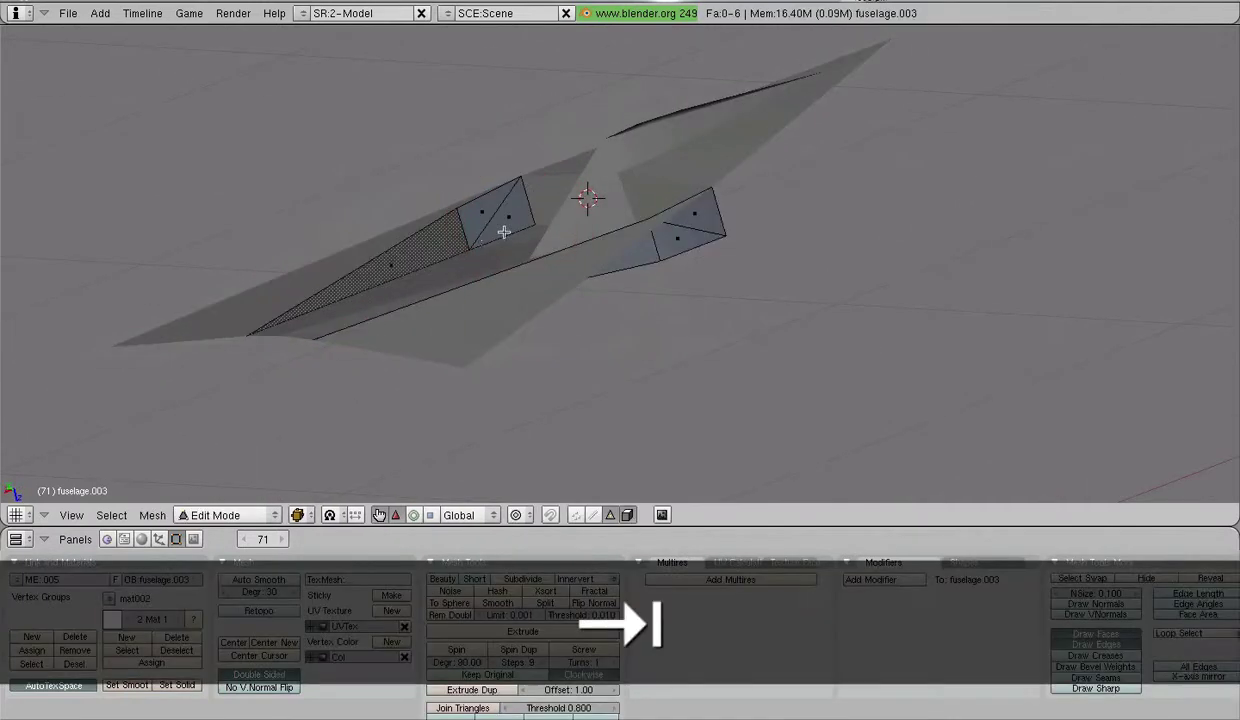
pyautogui.moveTo(487, 241); pyautogui.dragTo(590, 289, button='middle')
pyautogui.press('a')
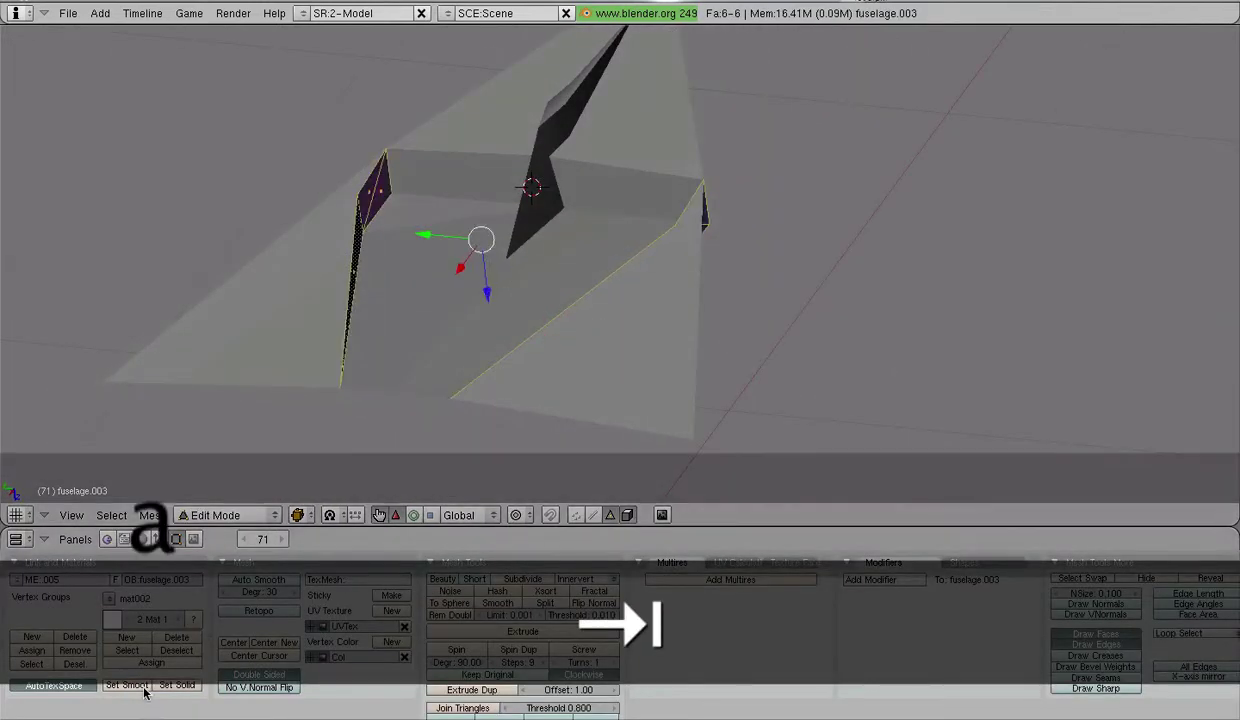
pyautogui.click(128, 685)
pyautogui.press('Tab')
# Apply smooth shading to all faces of the recess floor piece.
pyautogui.moveTo(385, 321)
pyautogui.mouseDown(button='middle')
pyautogui.moveTo(424, 313)
pyautogui.moveTo(459, 208)
pyautogui.moveTo(423, 224)
pyautogui.moveTo(518, 246)
pyautogui.moveTo(498, 224)
pyautogui.mouseUp(button='middle')
pyautogui.rightClick(498, 224)
pyautogui.press('Tab')
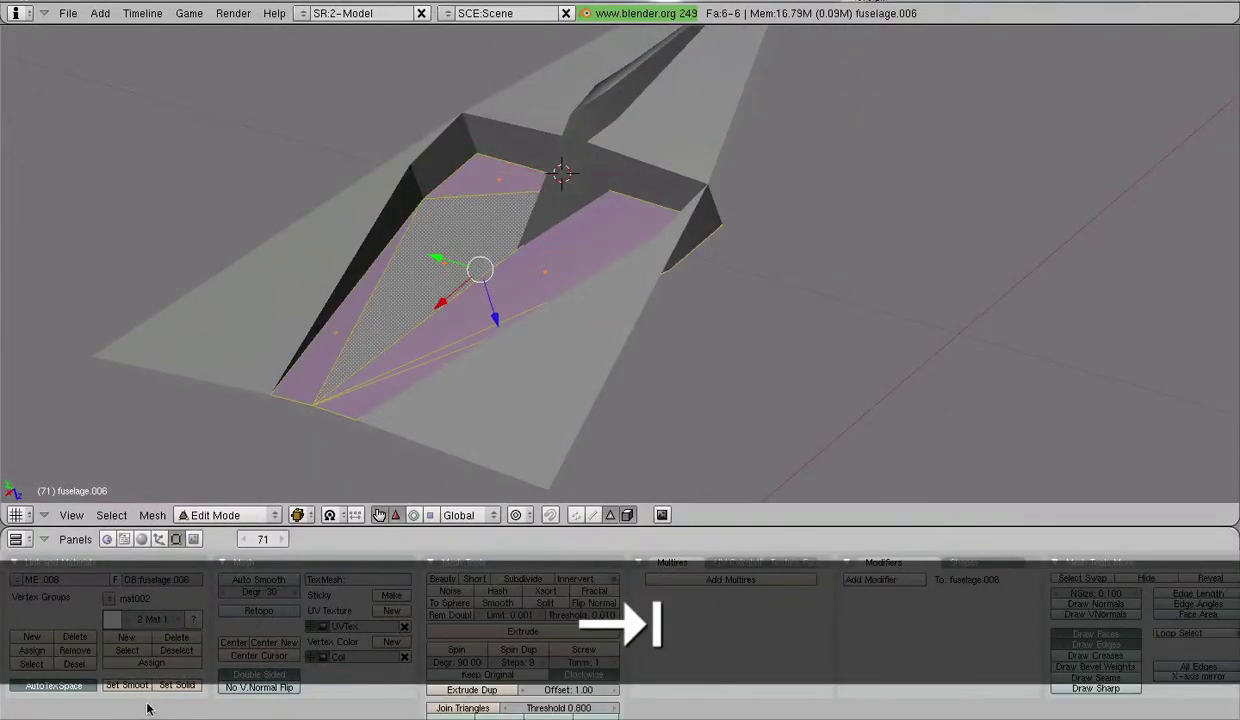
pyautogui.click(135, 684)
pyautogui.scroll(-4, 592, 307)
pyautogui.press('Tab')
# Select all the intake pieces and leave local view to show them on the fuselage belly.
pyautogui.press('a')
pyautogui.moveTo(537, 360); pyautogui.dragTo(608, 367, button='middle')
pyautogui.press('KP_Divide')
pyautogui.moveTo(714, 283); pyautogui.dragTo(668, 234, button='middle')
pyautogui.keyDown('shift'); pyautogui.moveTo(607, 320); pyautogui.dragTo(606, 558, button='middle'); pyautogui.keyUp('shift')
pyautogui.moveTo(592, 495); pyautogui.dragTo(720, 306, button='middle')
pyautogui.scroll(2, 719, 304)
pyautogui.scroll(2, 600, 270)
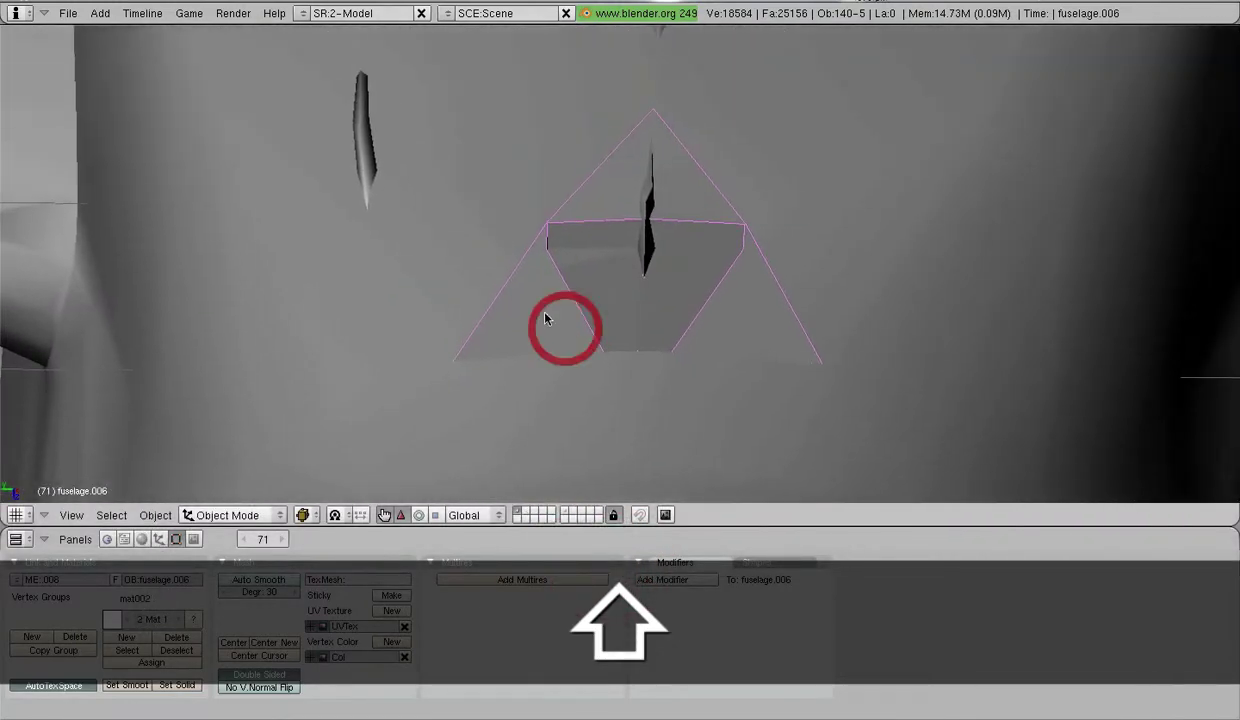
# Join the triangular skin piece around the recess with the fuselage and open the joined mesh for editing with nothing selected.
pyautogui.press('Tab')
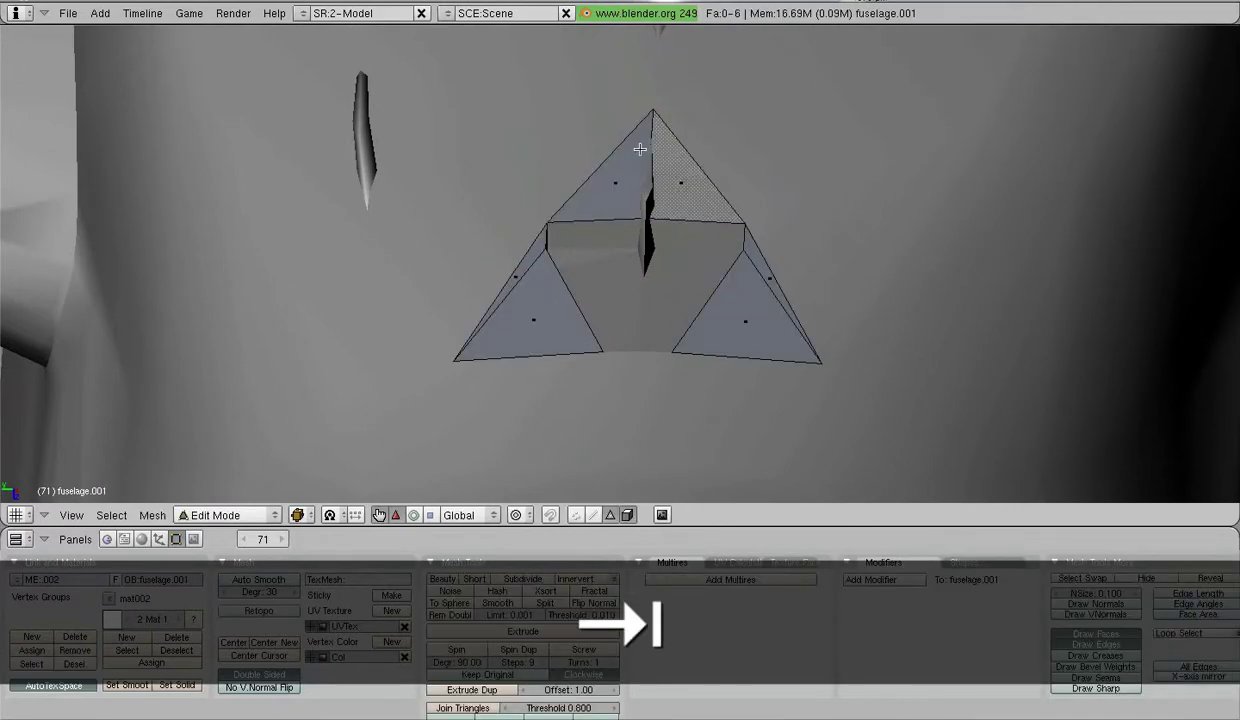
pyautogui.press('Tab')
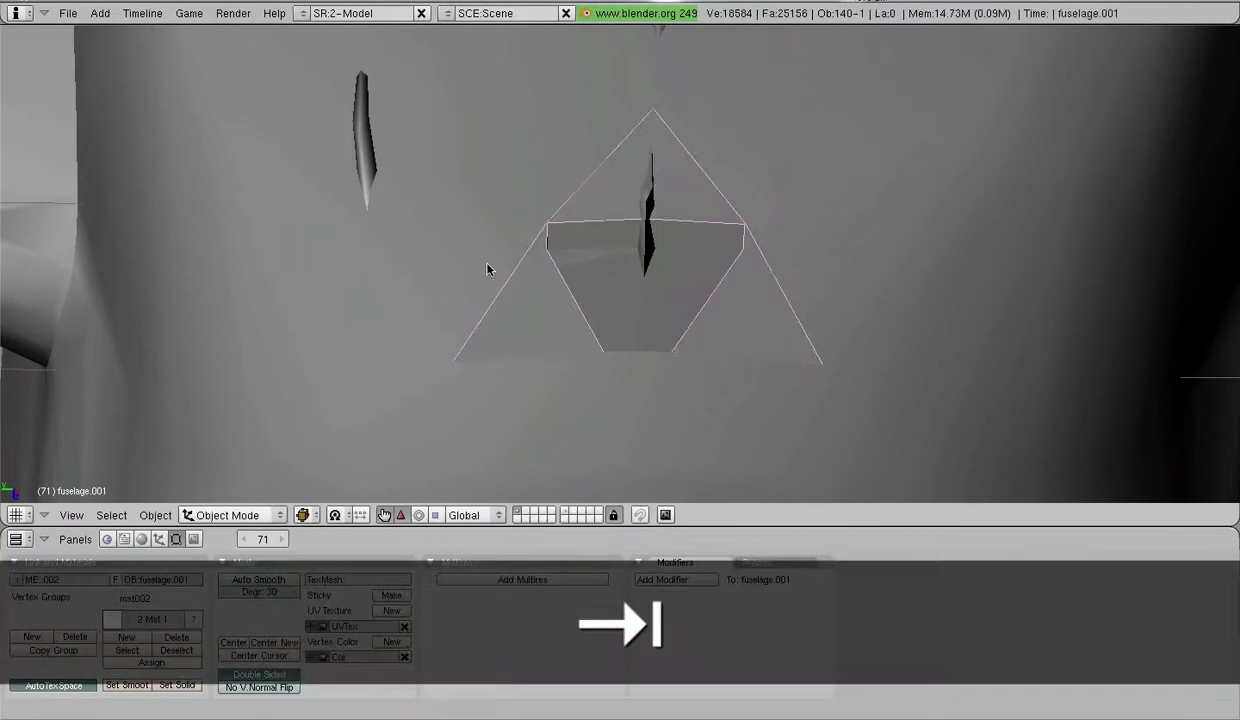
pyautogui.keyDown('shift'); pyautogui.rightClick(472, 259); pyautogui.keyUp('shift')
pyautogui.hotkey('ctrl', 'j')
pyautogui.press('Return')
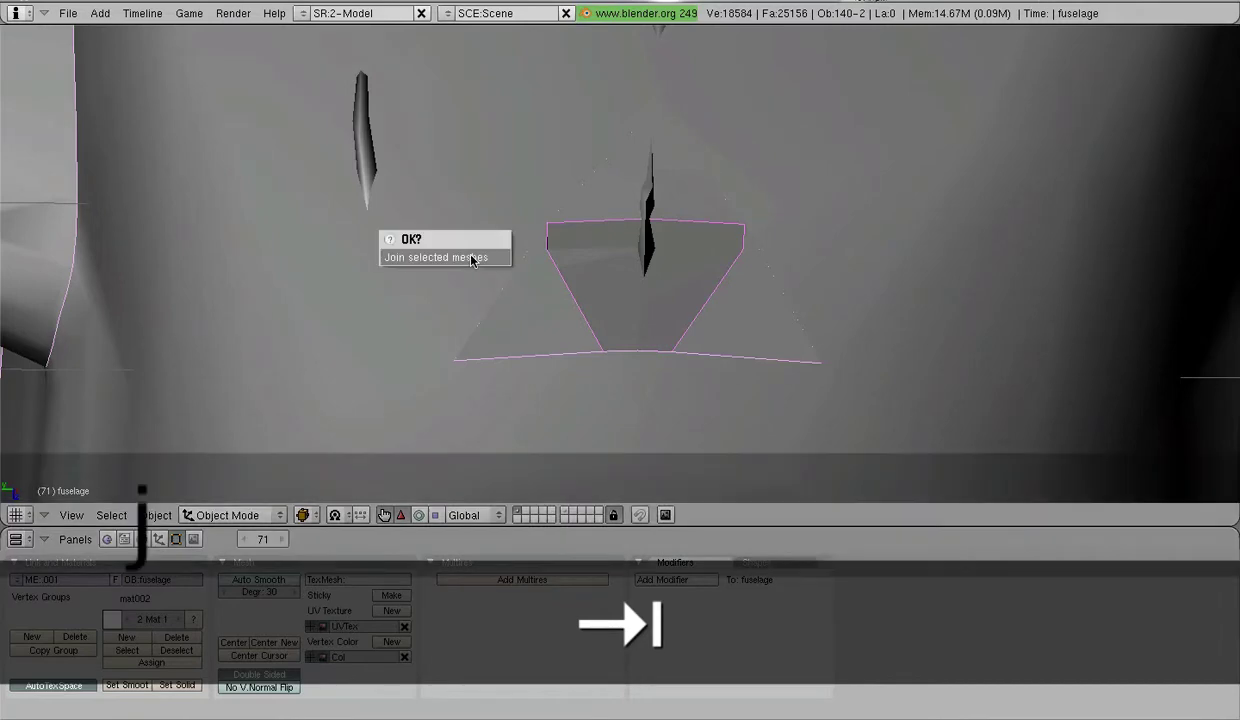
pyautogui.press('Tab')
pyautogui.press('a')
pyautogui.press('a')
pyautogui.scroll(-1, 675, 300)
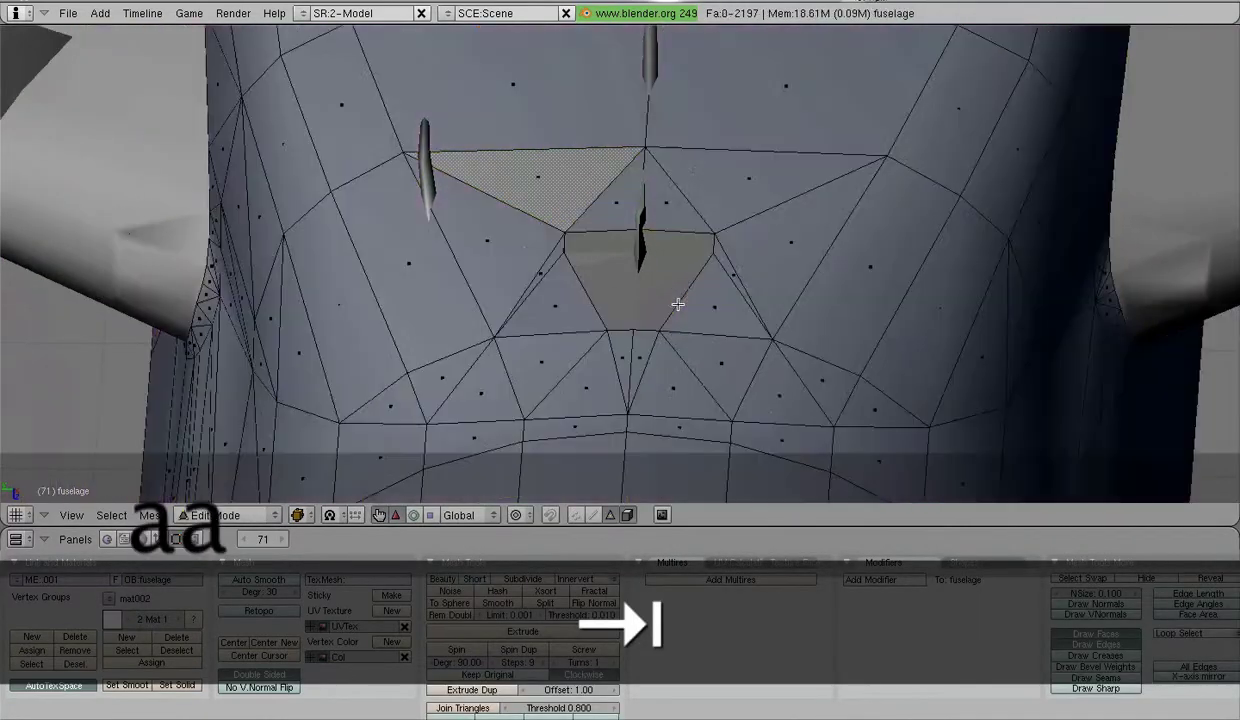
pyautogui.press('Tab')
pyautogui.moveTo(680, 325); pyautogui.dragTo(642, 338, button='middle')
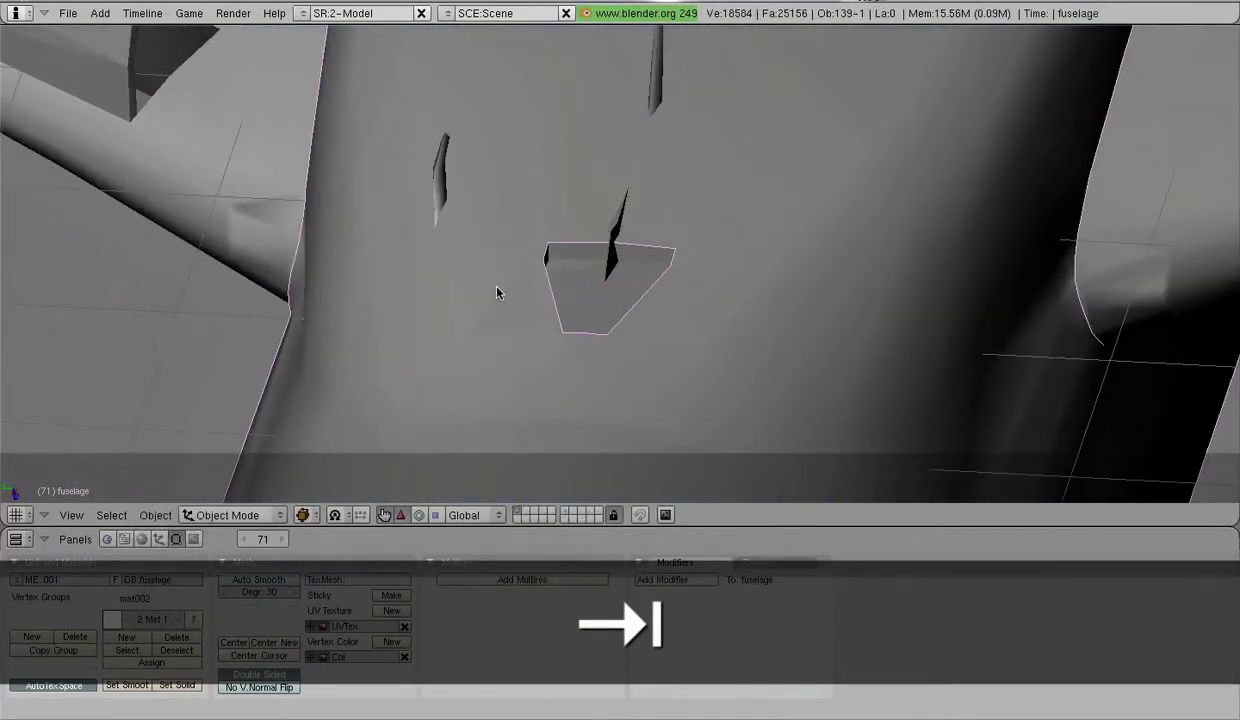
pyautogui.press('Tab')
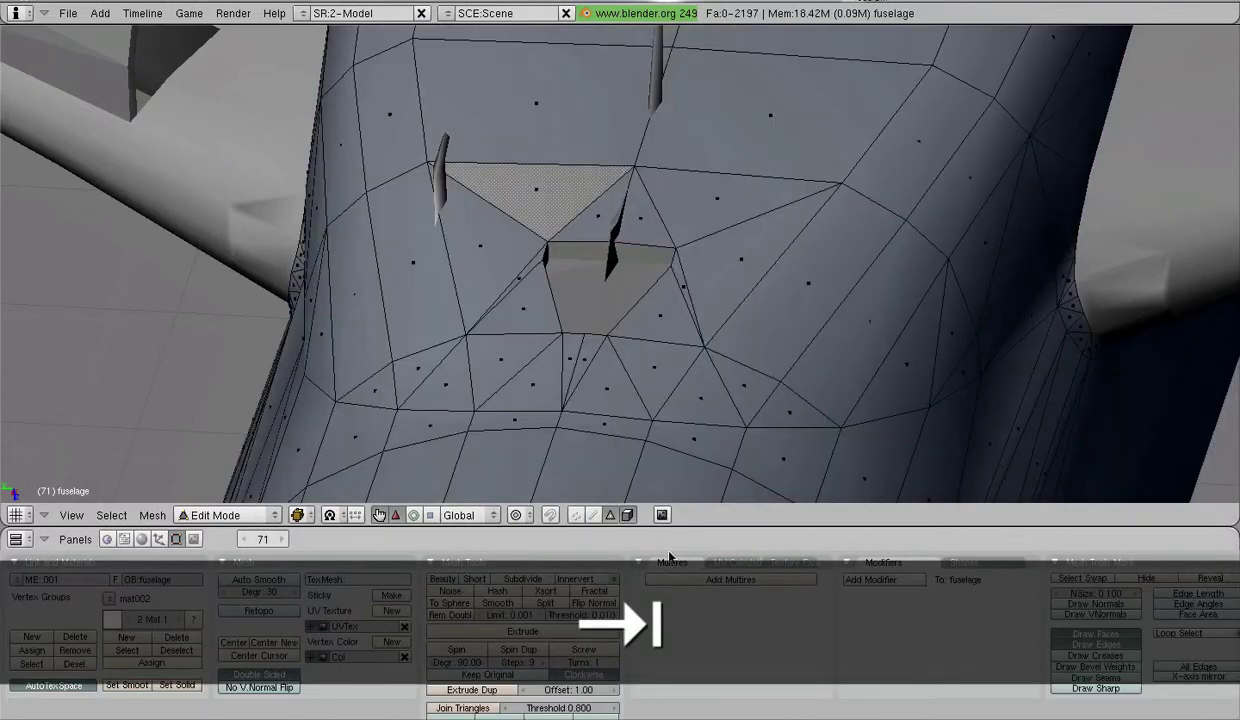
# Delete the edges of the narrow triangles on both sides of the belly opening, clearing their faces.
pyautogui.rightClick(674, 302)
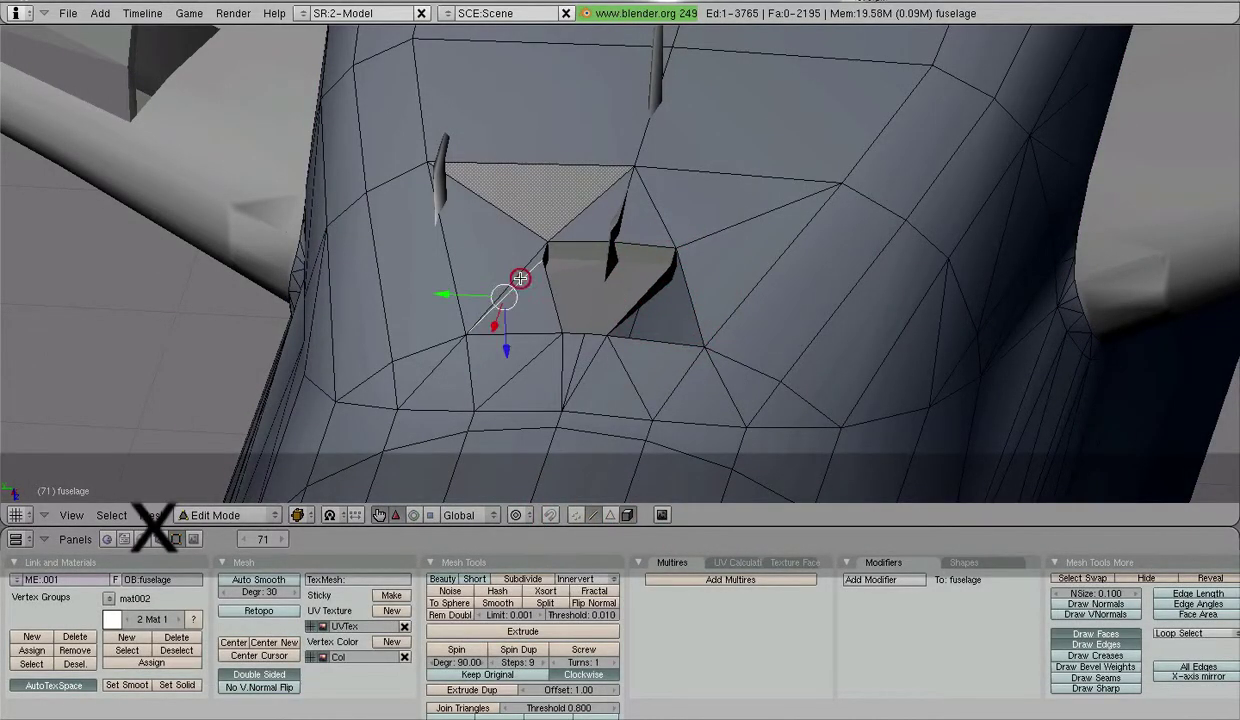
pyautogui.press('x')
pyautogui.click(520, 278)
pyautogui.rightClick(524, 264)
pyautogui.press('x')
pyautogui.click(524, 264)
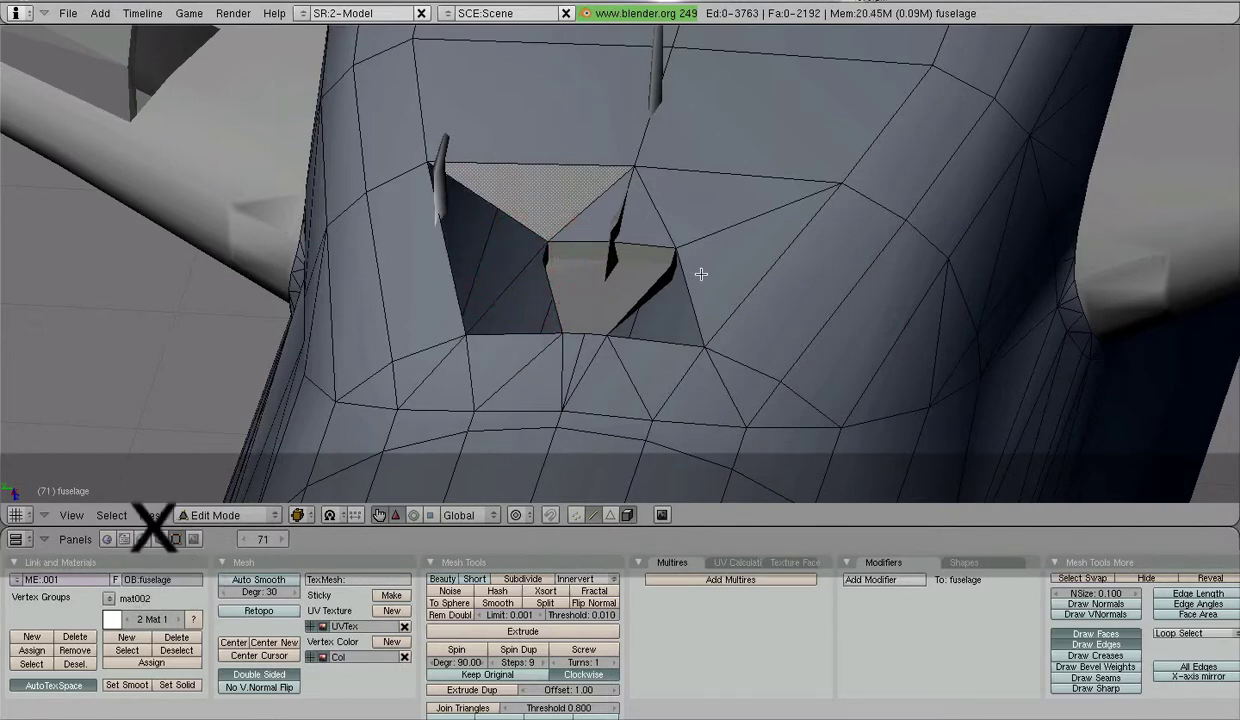
pyautogui.rightClick(685, 275)
pyautogui.press('x')
pyautogui.click(684, 276)
pyautogui.rightClick(678, 268)
pyautogui.press('x')
pyautogui.click(678, 269)
pyautogui.press('x')
pyautogui.click(526, 268)
# Fill the gap on one side of the belly opening with a face between its two bordering edges.
pyautogui.moveTo(526, 268)
pyautogui.mouseDown(button='middle')
pyautogui.moveTo(464, 256)
pyautogui.moveTo(600, 252)
pyautogui.moveTo(665, 266)
pyautogui.mouseUp(button='middle')
pyautogui.press('f')
pyautogui.rightClick(681, 291)
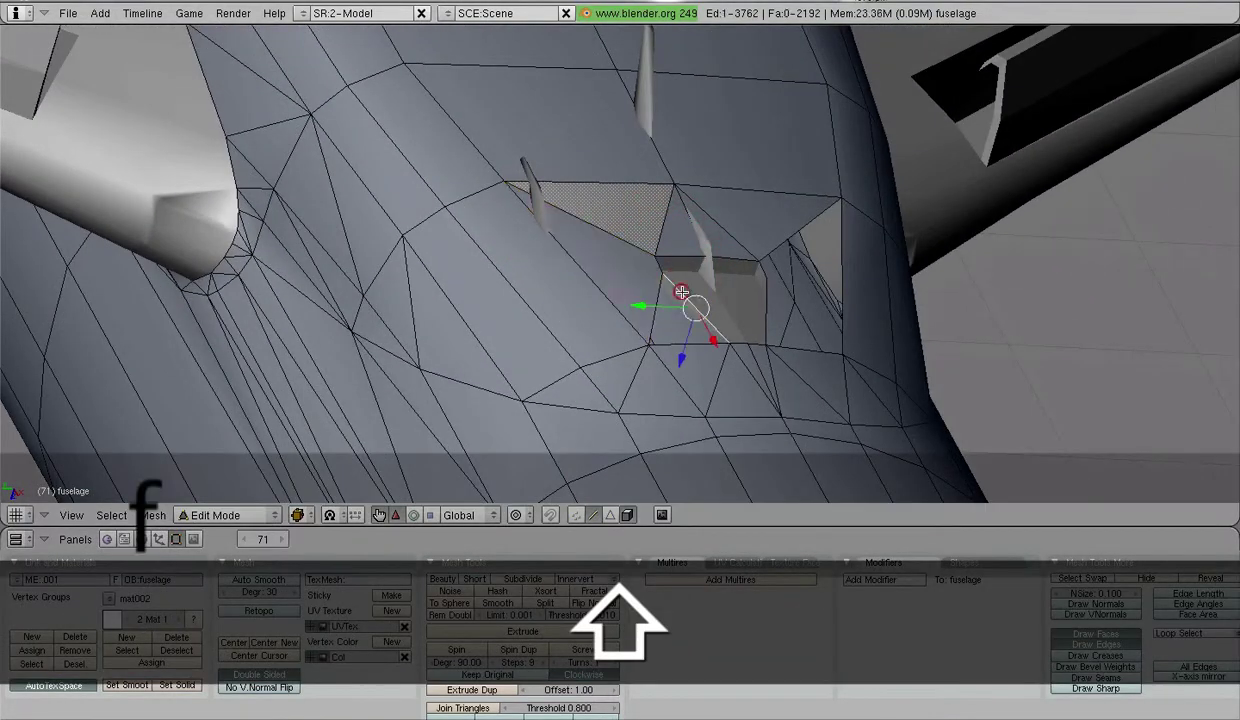
pyautogui.keyDown('shift'); pyautogui.rightClick(673, 342); pyautogui.keyUp('shift')
pyautogui.press('f')
pyautogui.press('a')
# Fill the gap on the opposite side of the belly opening with faces and finish editing with nothing selected.
pyautogui.moveTo(841, 318); pyautogui.dragTo(653, 310, button='middle')
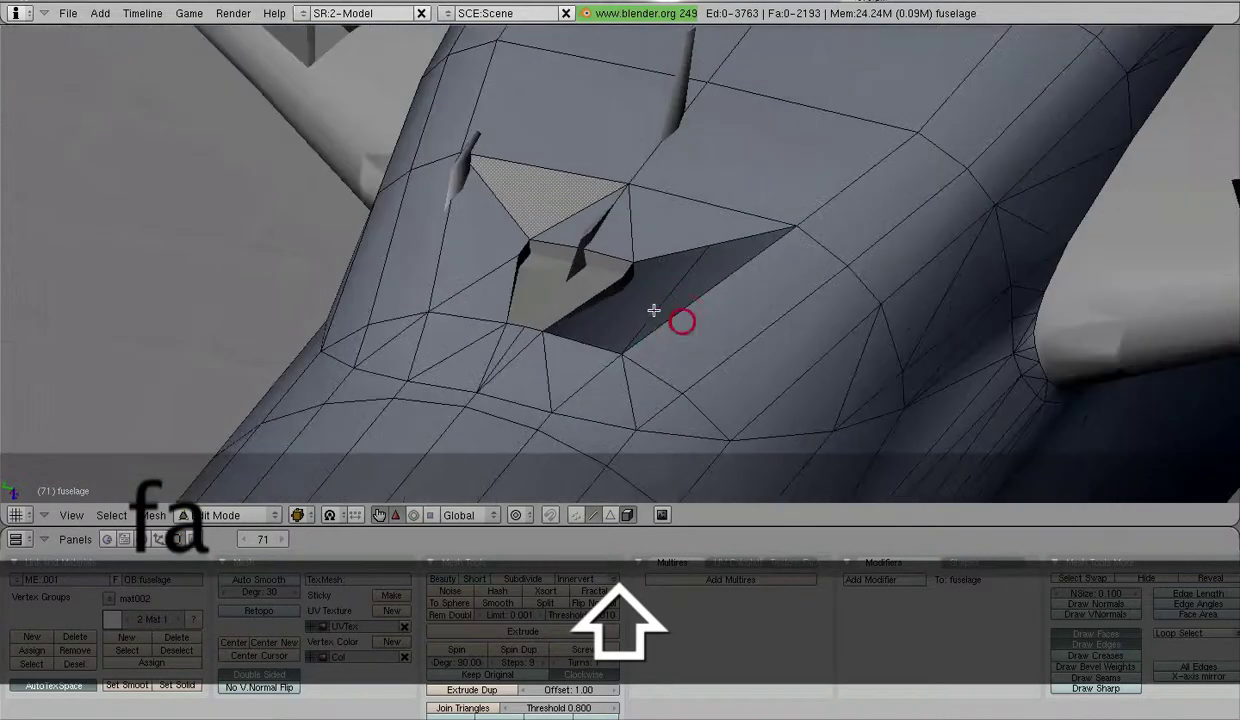
pyautogui.rightClick(602, 297)
pyautogui.keyDown('shift'); pyautogui.rightClick(584, 343); pyautogui.keyUp('shift')
pyautogui.press('f')
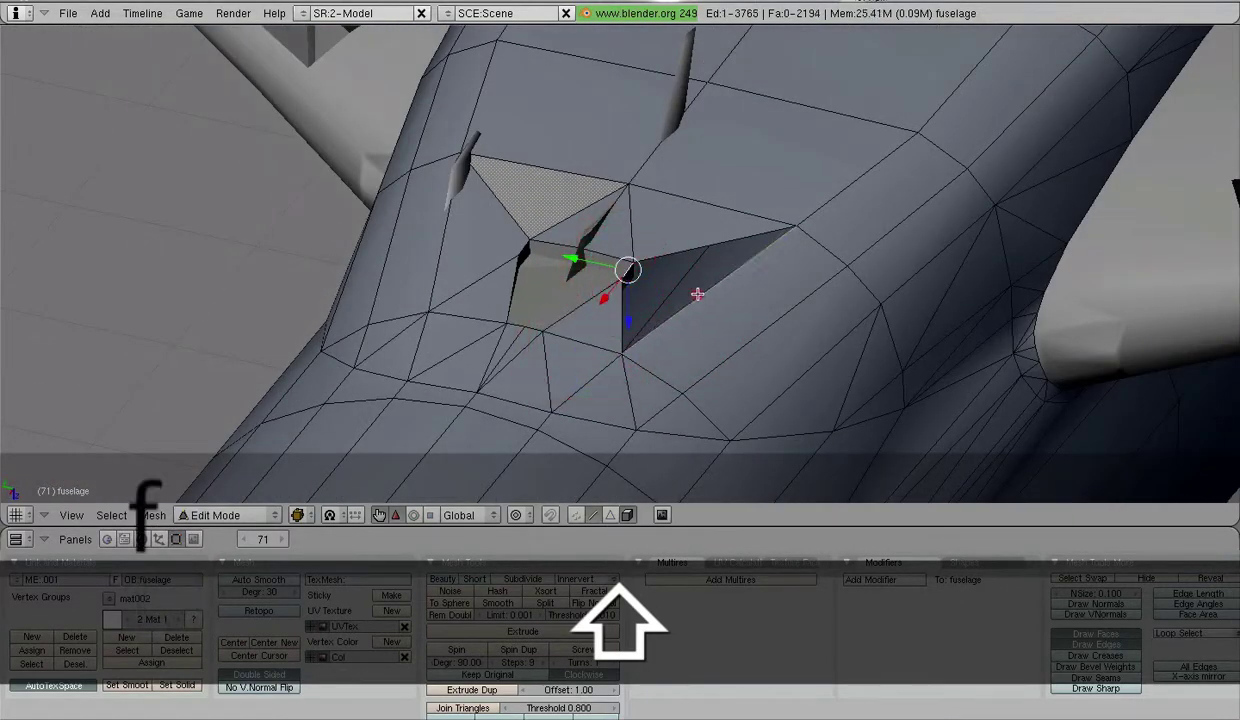
pyautogui.press('a')
pyautogui.moveTo(697, 294); pyautogui.dragTo(619, 398, button='middle')
pyautogui.press('Tab')
pyautogui.press('a')
# Edit the recess floor piece in vertex mode, turn off visible-only selection and select the vertices at its narrow tip.
pyautogui.press('Tab')
pyautogui.moveTo(753, 357); pyautogui.dragTo(477, 313, button='middle')
pyautogui.scroll(4, 604, 324)
pyautogui.click(577, 515)
pyautogui.press('a')
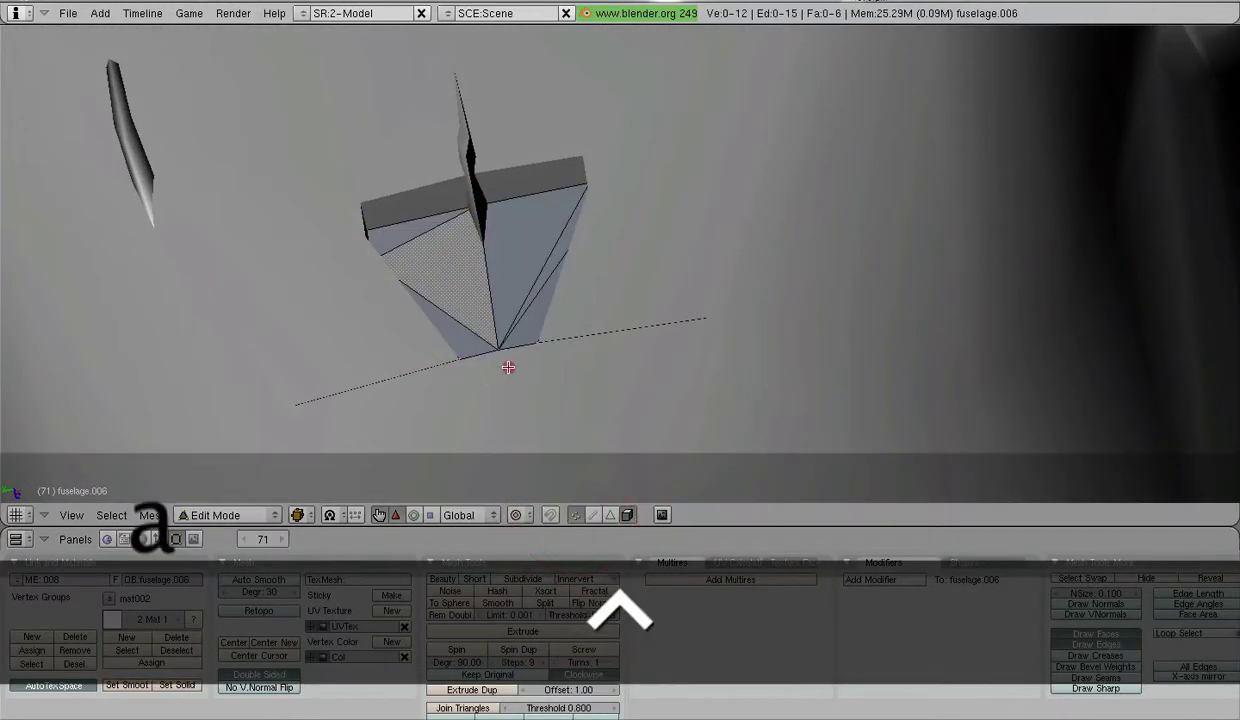
pyautogui.click(629, 516)
pyautogui.press('g')
pyautogui.rightClick(488, 340)
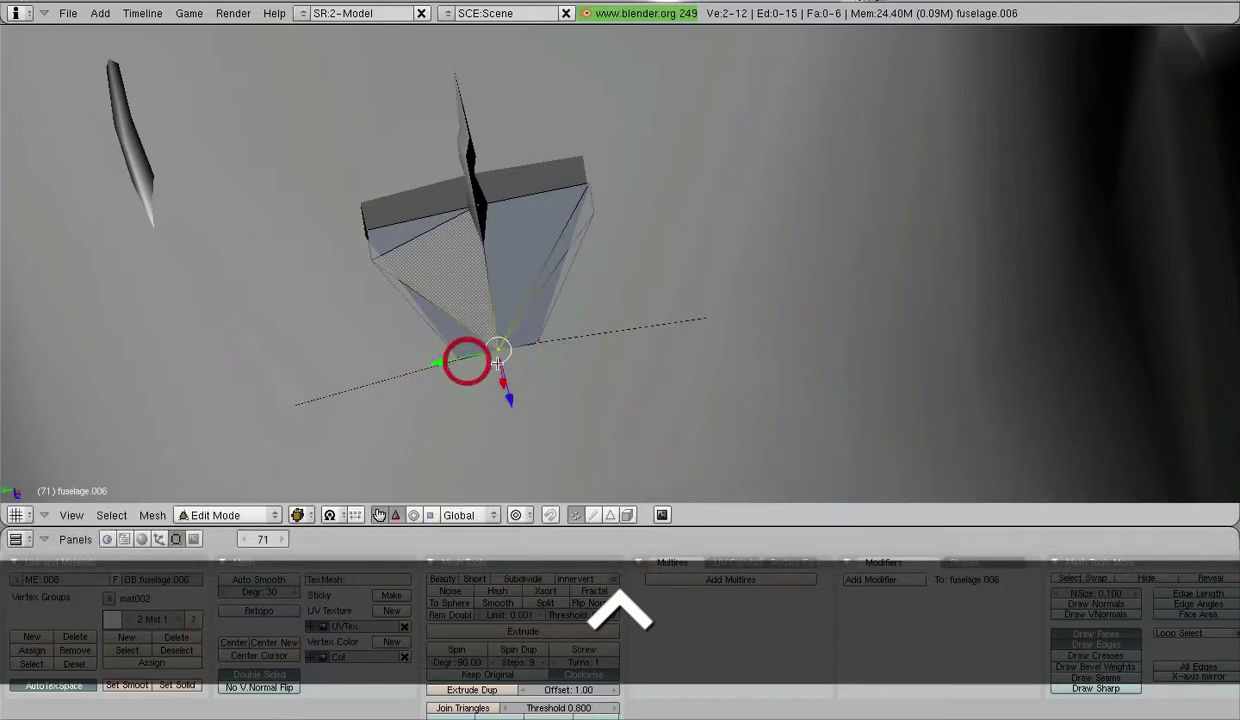
# Apply a mesh special to the recess floor piece, finish editing it and deselect everything.
pyautogui.rightClick(458, 237)
pyautogui.press('w')
pyautogui.click(458, 240)
pyautogui.rightClick(463, 237)
pyautogui.scroll(-3, 463, 238)
pyautogui.press('Tab')
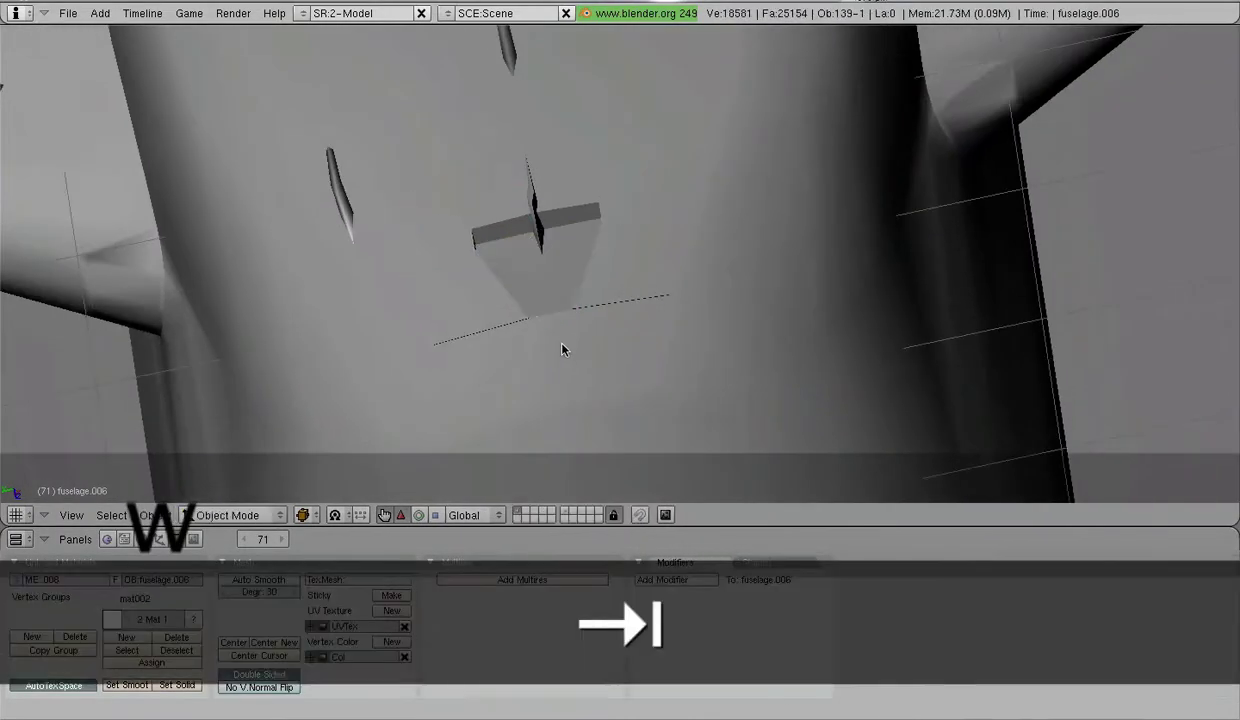
pyautogui.press('a')
# Open the recess side-wall piece for editing, lasso-select the vertices of one side wall and leave editing.
pyautogui.moveTo(563, 346)
pyautogui.mouseDown(button='middle')
pyautogui.moveTo(672, 424)
pyautogui.moveTo(653, 459)
pyautogui.moveTo(429, 373)
pyautogui.moveTo(421, 291)
pyautogui.moveTo(501, 257)
pyautogui.moveTo(714, 293)
pyautogui.moveTo(676, 312)
pyautogui.moveTo(735, 307)
pyautogui.mouseUp(button='middle')
pyautogui.moveTo(750, 242)
pyautogui.mouseDown(button='middle')
pyautogui.moveTo(554, 241)
pyautogui.moveTo(451, 213)
pyautogui.moveTo(487, 260)
pyautogui.moveTo(470, 306)
pyautogui.mouseUp(button='middle')
pyautogui.rightClick(279, 265)
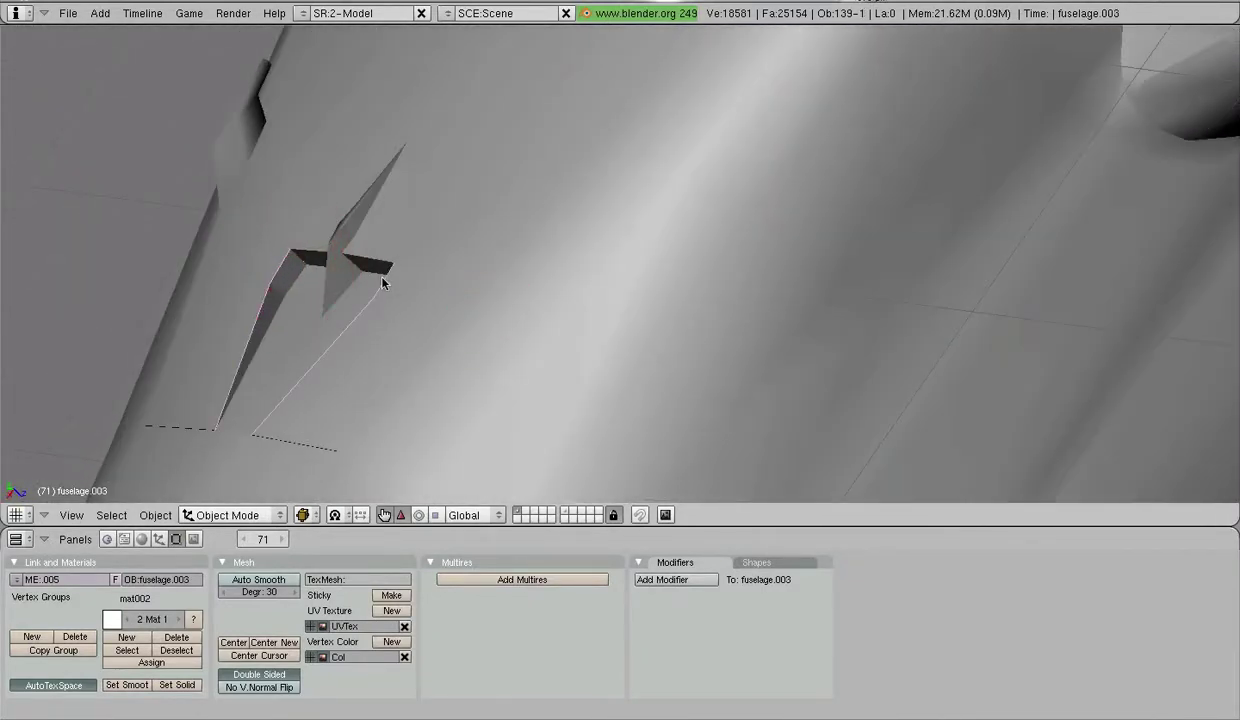
pyautogui.moveTo(272, 374)
pyautogui.mouseDown(button='middle')
pyautogui.moveTo(362, 443)
pyautogui.moveTo(678, 340)
pyautogui.mouseUp(button='middle')
pyautogui.moveTo(875, 244)
pyautogui.keyDown('shift'); pyautogui.mouseDown(button='middle')
pyautogui.moveTo(674, 282)
pyautogui.moveTo(679, 355)
pyautogui.moveTo(656, 296)
pyautogui.moveTo(313, 310)
pyautogui.moveTo(728, 274)
pyautogui.moveTo(729, 305)
pyautogui.mouseUp(button='middle'); pyautogui.keyUp('shift')
pyautogui.press('Tab')
pyautogui.keyDown('shift'); pyautogui.moveTo(370, 155); pyautogui.dragTo(530, 192, button='middle'); pyautogui.keyUp('shift')
pyautogui.scroll(2, 530, 192)
pyautogui.press('a')
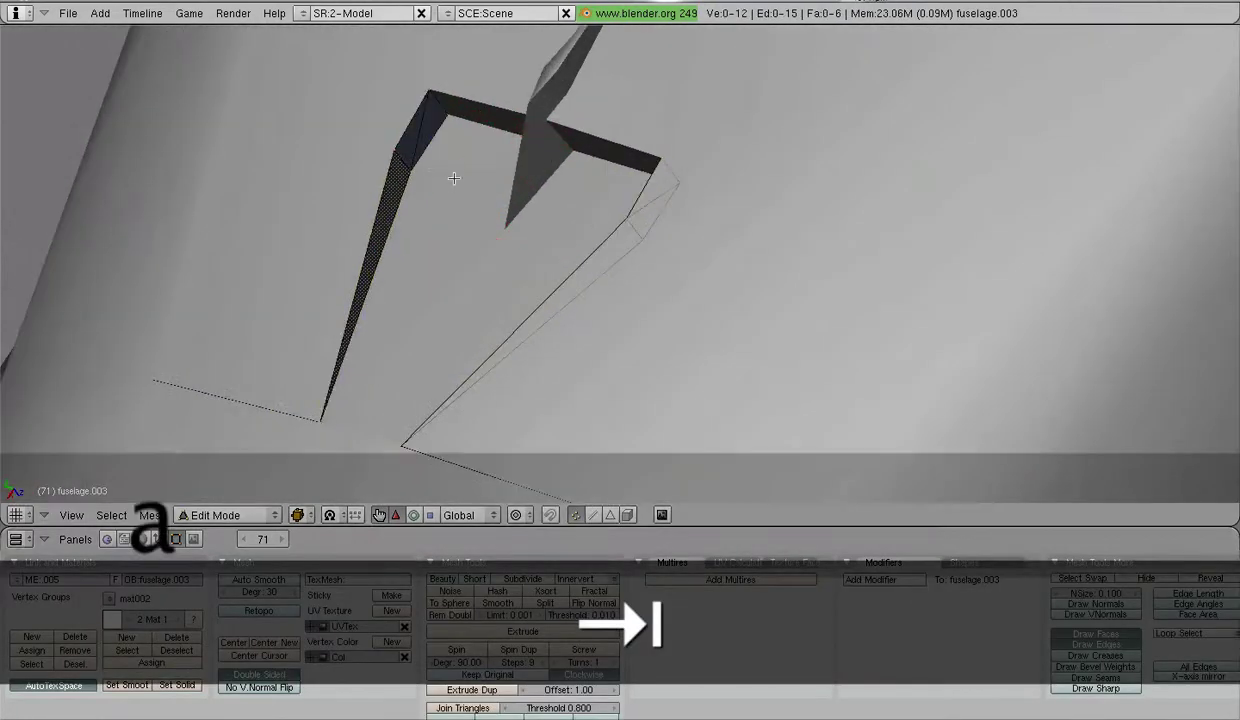
pyautogui.keyDown('ctrl'); pyautogui.moveTo(380, 366); pyautogui.dragTo(270, 357); pyautogui.keyUp('ctrl')
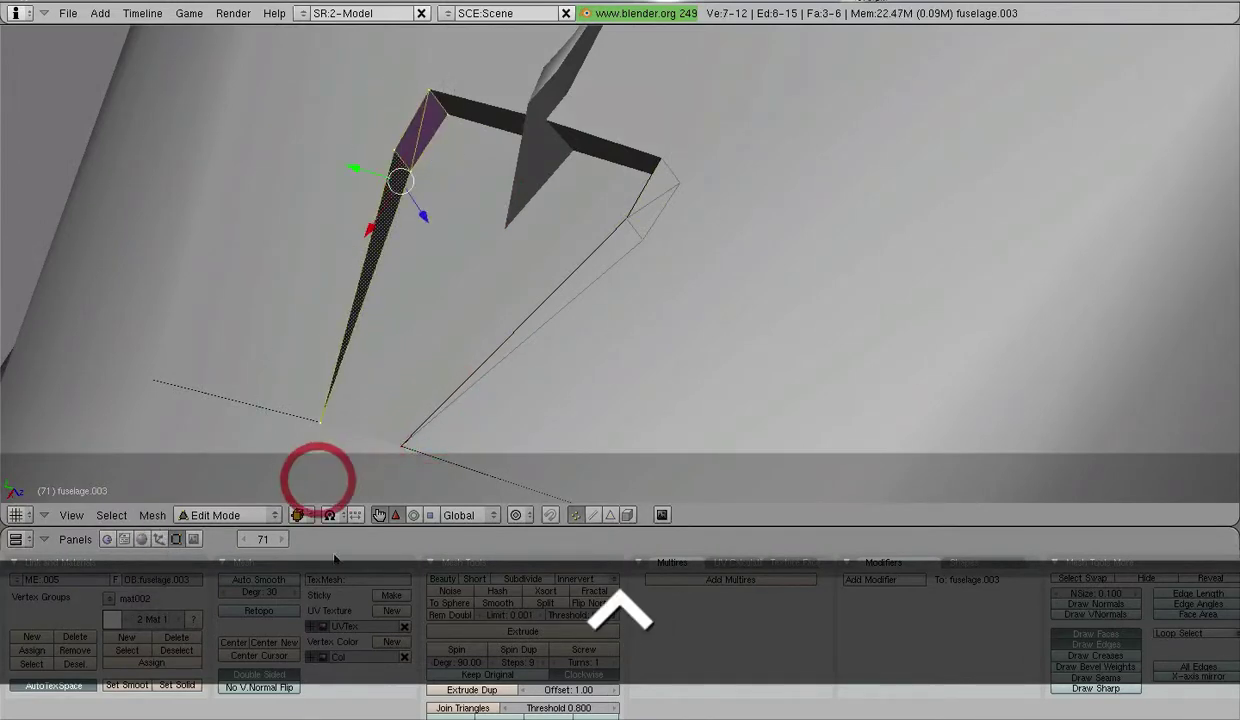
pyautogui.press('Tab')
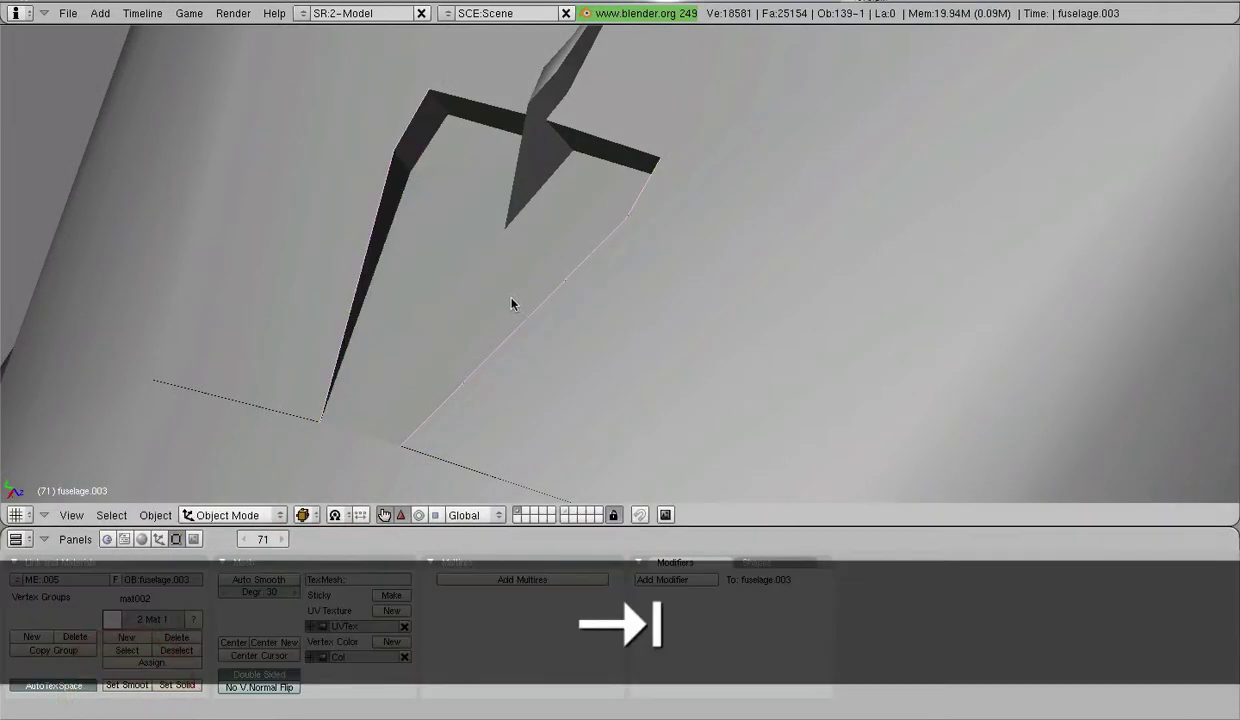
# Join the recess floor and wall pieces with the fuselage into one mesh and deselect everything.
pyautogui.moveTo(495, 288); pyautogui.dragTo(760, 398, button='middle')
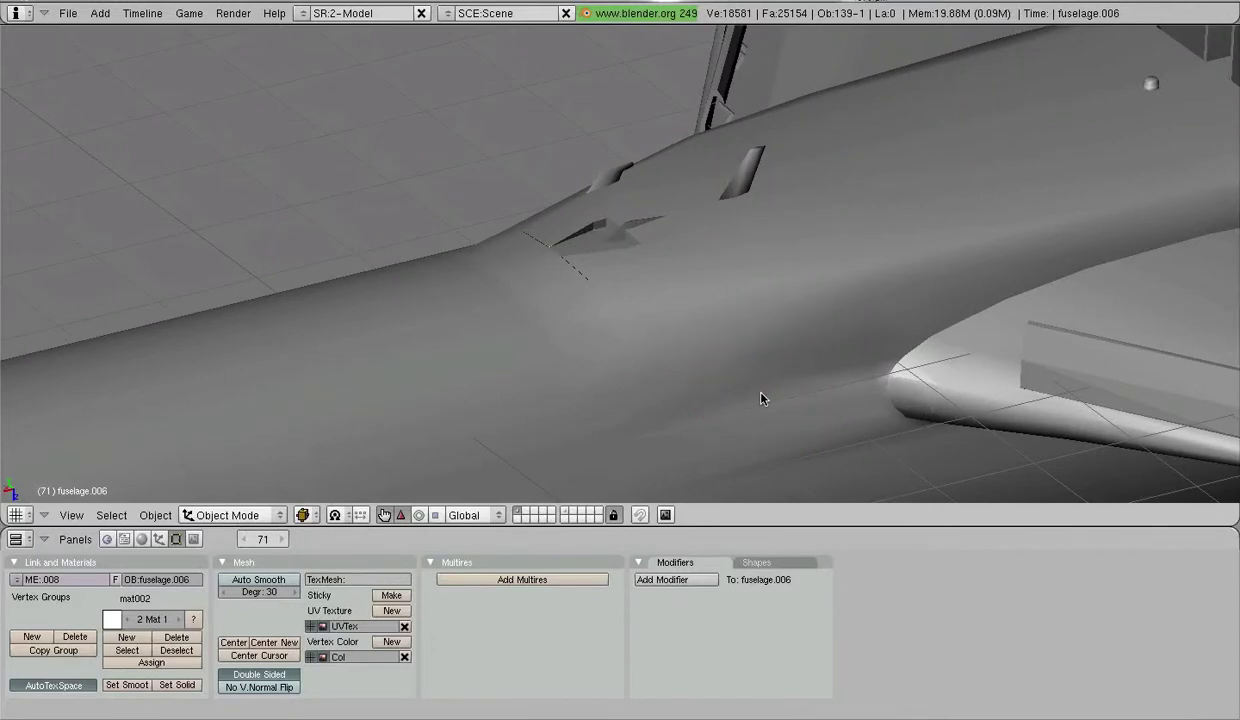
pyautogui.moveTo(634, 360); pyautogui.dragTo(851, 330, button='middle')
pyautogui.moveTo(679, 332); pyautogui.dragTo(619, 253, button='middle')
pyautogui.keyDown('shift'); pyautogui.rightClick(584, 193); pyautogui.keyUp('shift')
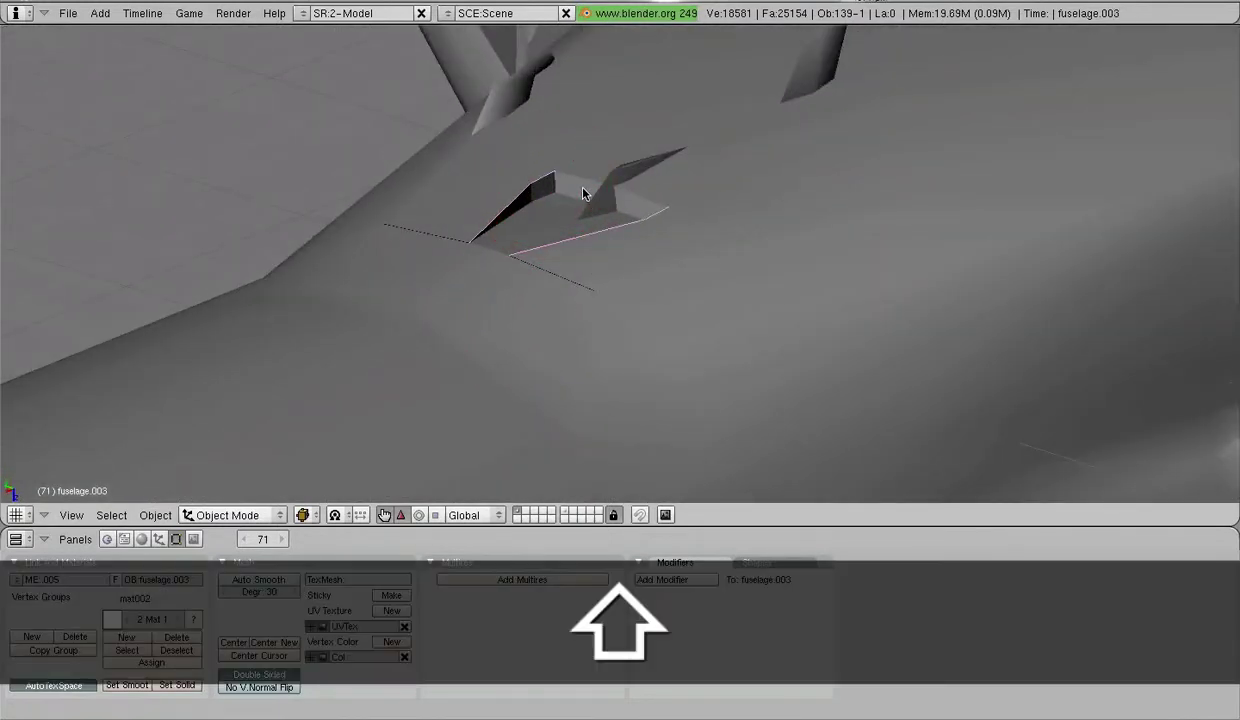
pyautogui.keyDown('shift'); pyautogui.rightClick(548, 221); pyautogui.keyUp('shift')
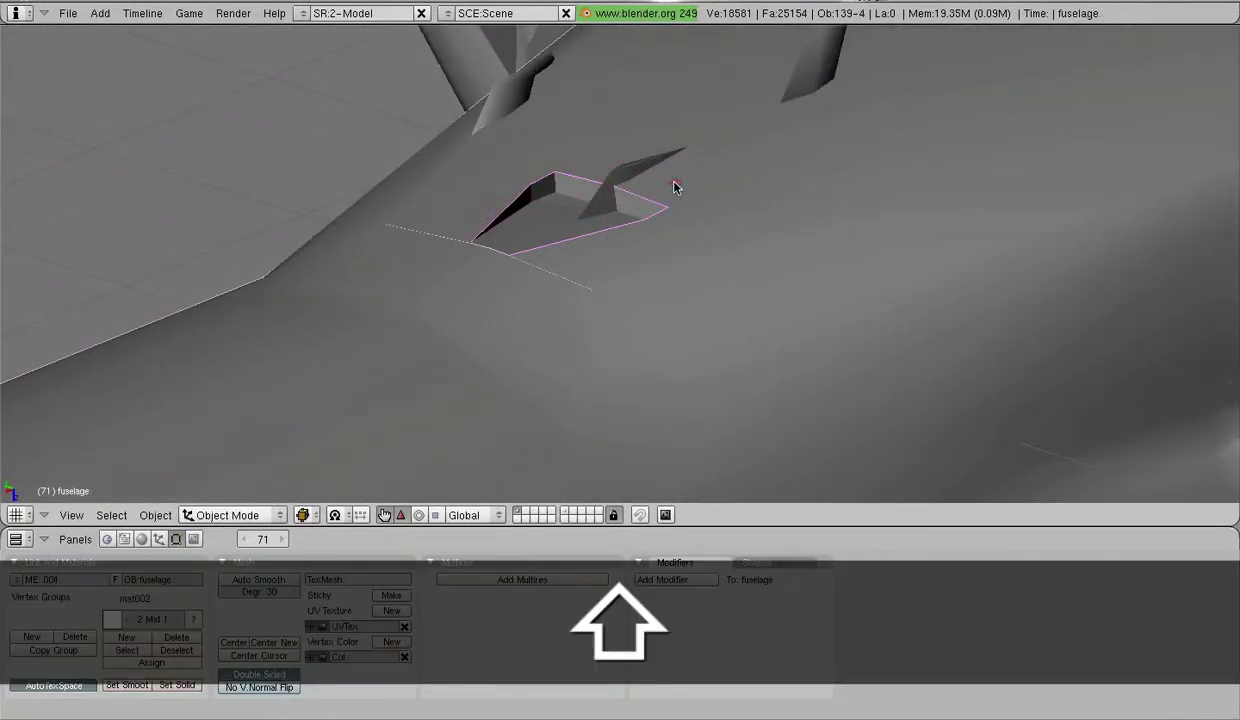
pyautogui.hotkey('ctrl', 'j')
pyautogui.click(674, 184)
pyautogui.press('Tab')
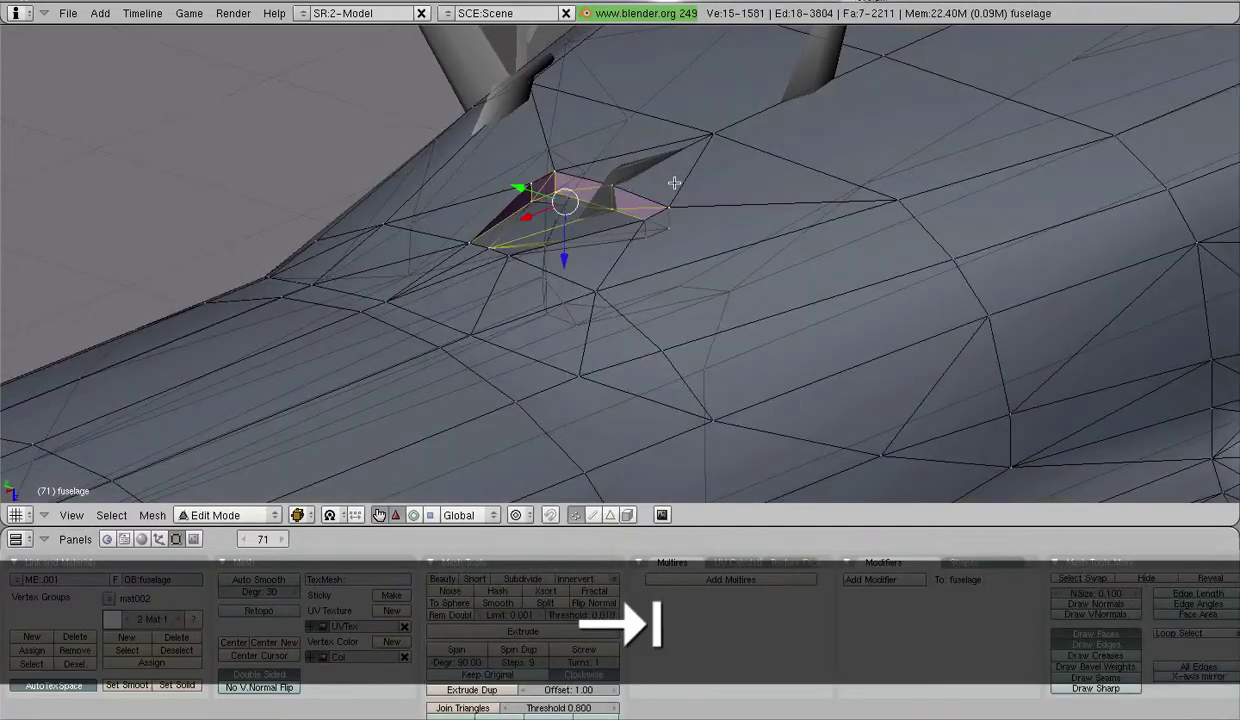
pyautogui.press('Tab')
pyautogui.press('a')
# Join the small fin standing in the belly recess with the fuselage and clear the selection in the joined mesh and scene.
pyautogui.rightClick(634, 171)
pyautogui.keyDown('shift'); pyautogui.rightClick(660, 195); pyautogui.keyUp('shift')
pyautogui.hotkey('ctrl', 'j')
pyautogui.press('Return')
pyautogui.press('Tab')
pyautogui.press('a')
pyautogui.moveTo(540, 350); pyautogui.dragTo(742, 306, button='middle')
pyautogui.press('Tab')
pyautogui.press('a')
pyautogui.moveTo(617, 330); pyautogui.dragTo(377, 260, button='middle')
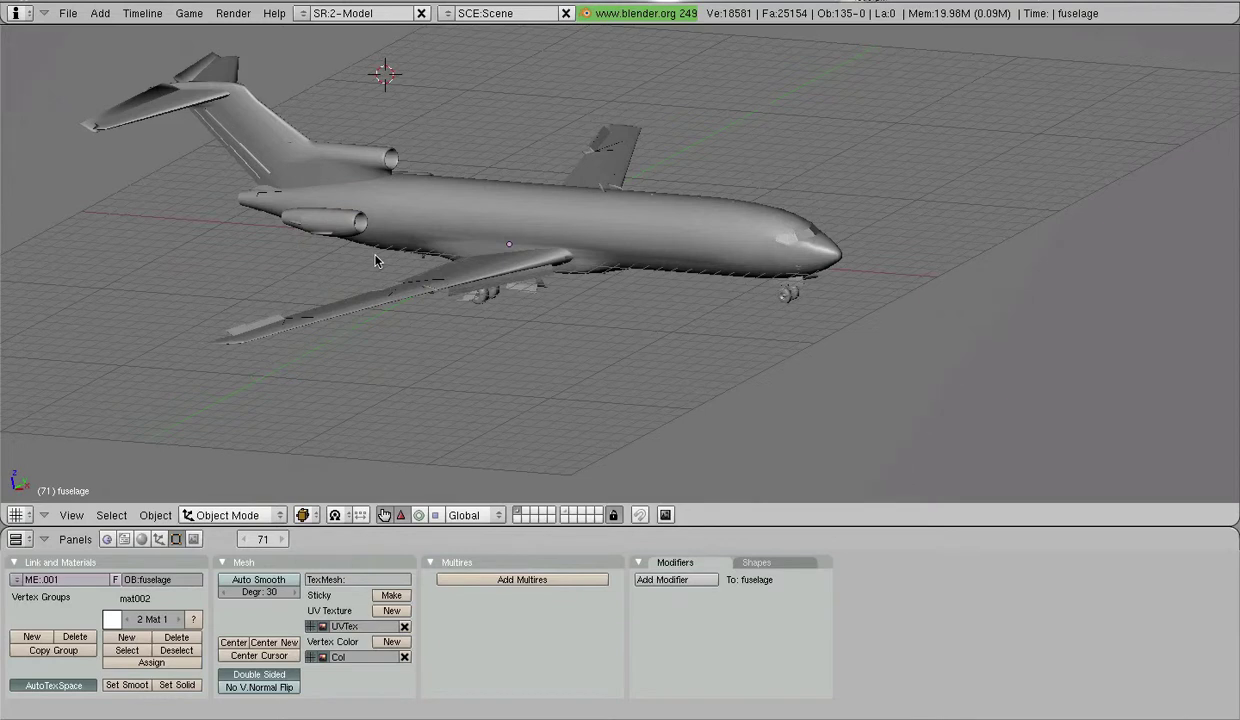